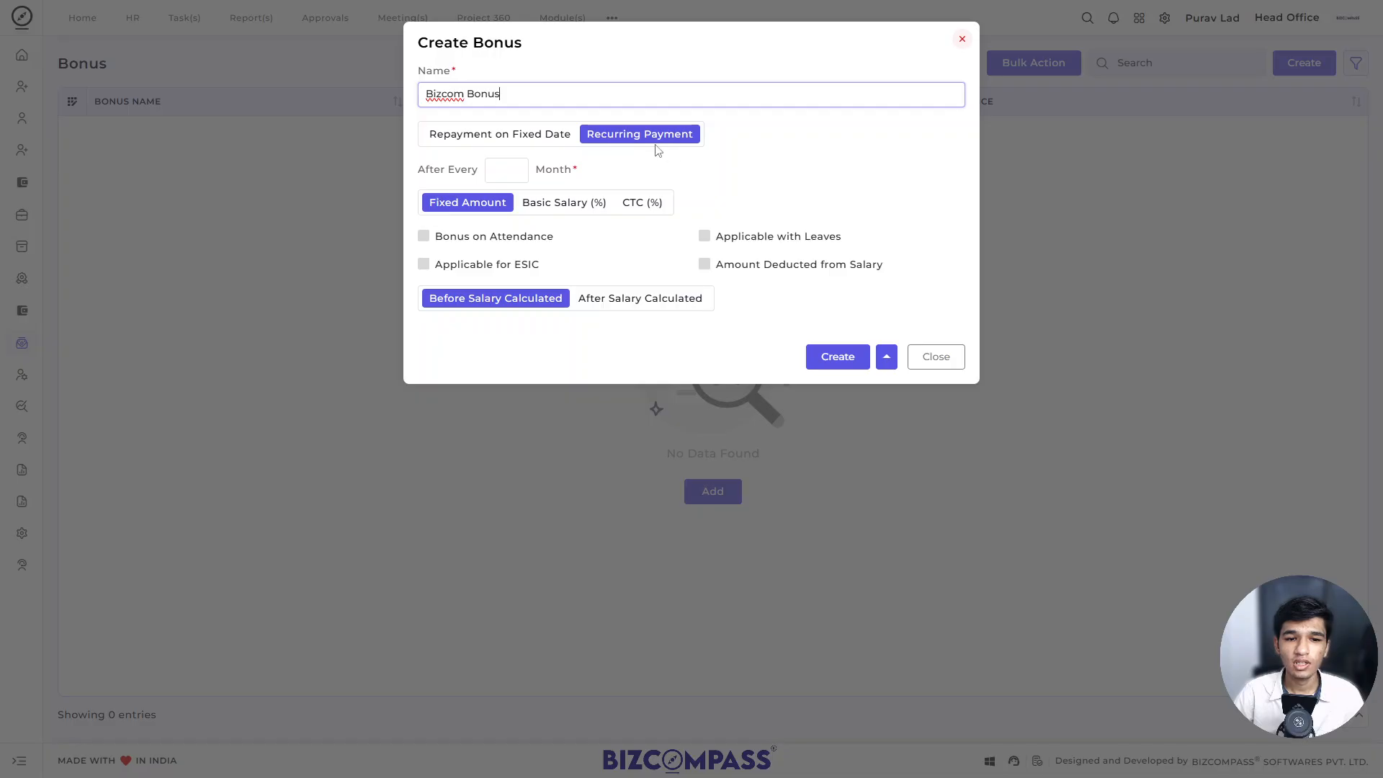
# Step: Make the bonus a recurring payment and set it to repeat after every 1 month
pyautogui.click(512, 136)
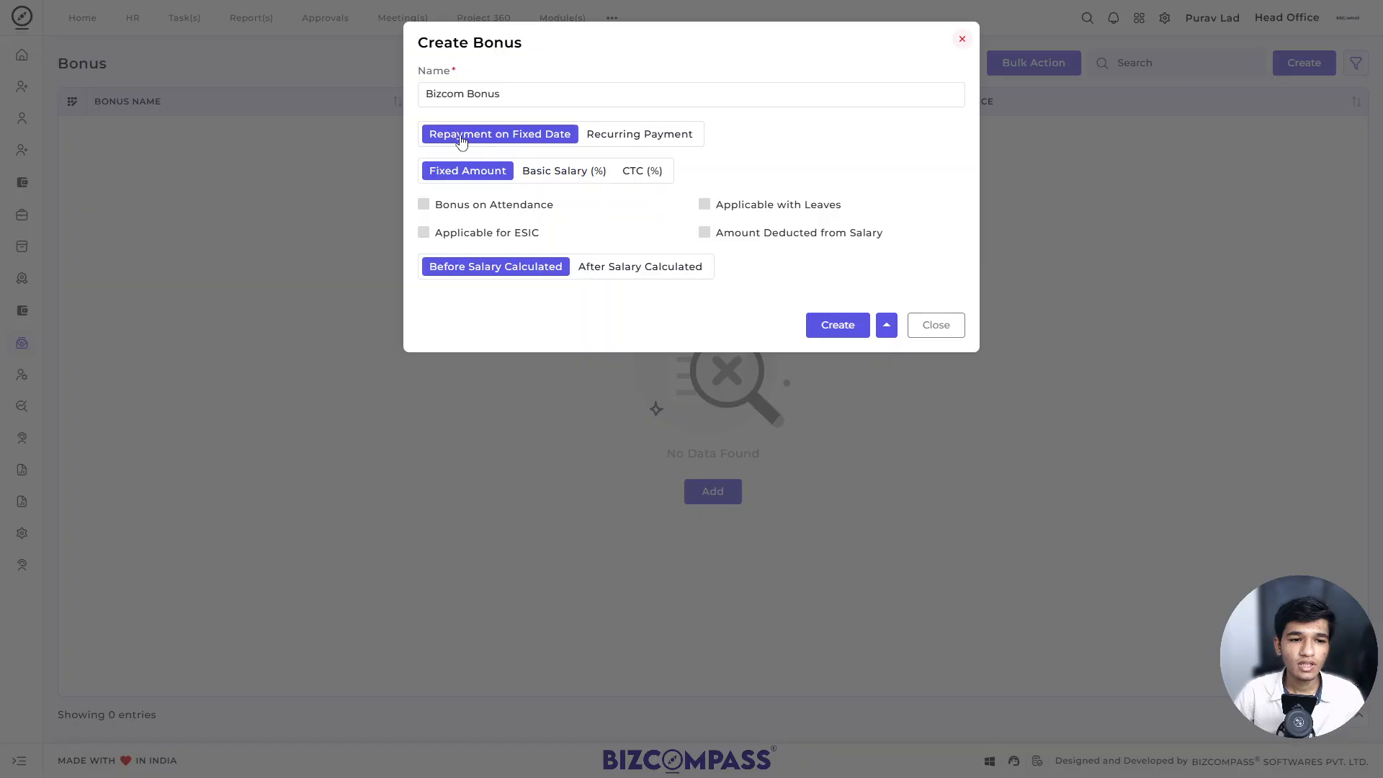
pyautogui.click(593, 140)
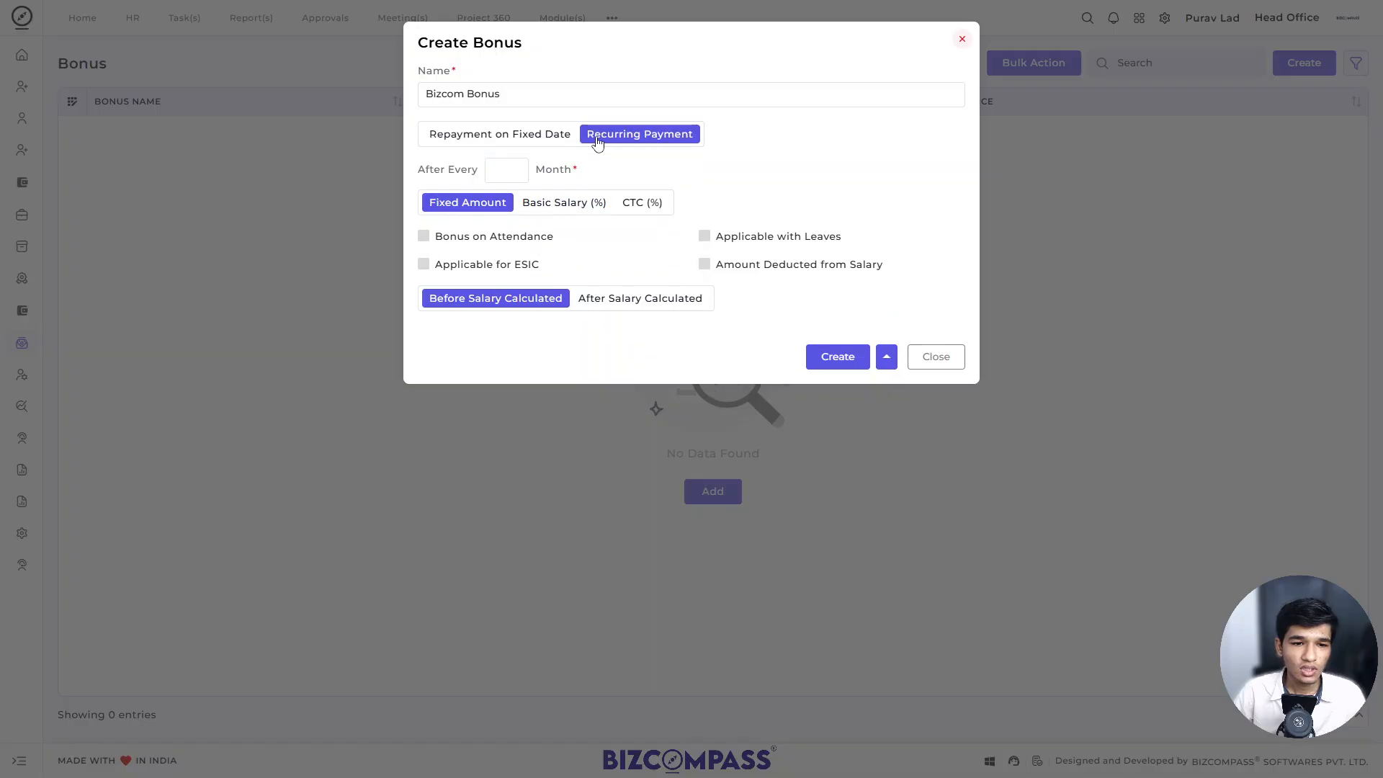
pyautogui.click(502, 176)
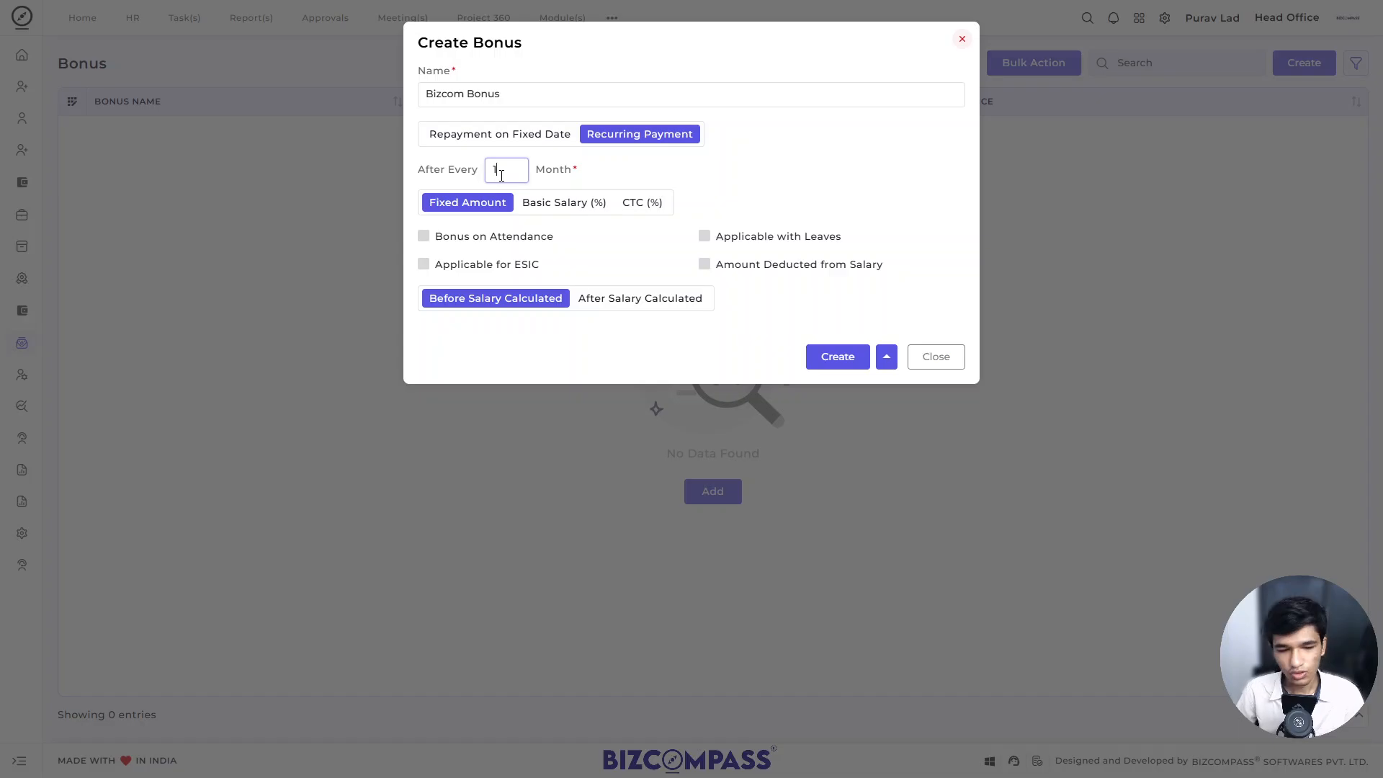
pyautogui.write('12')
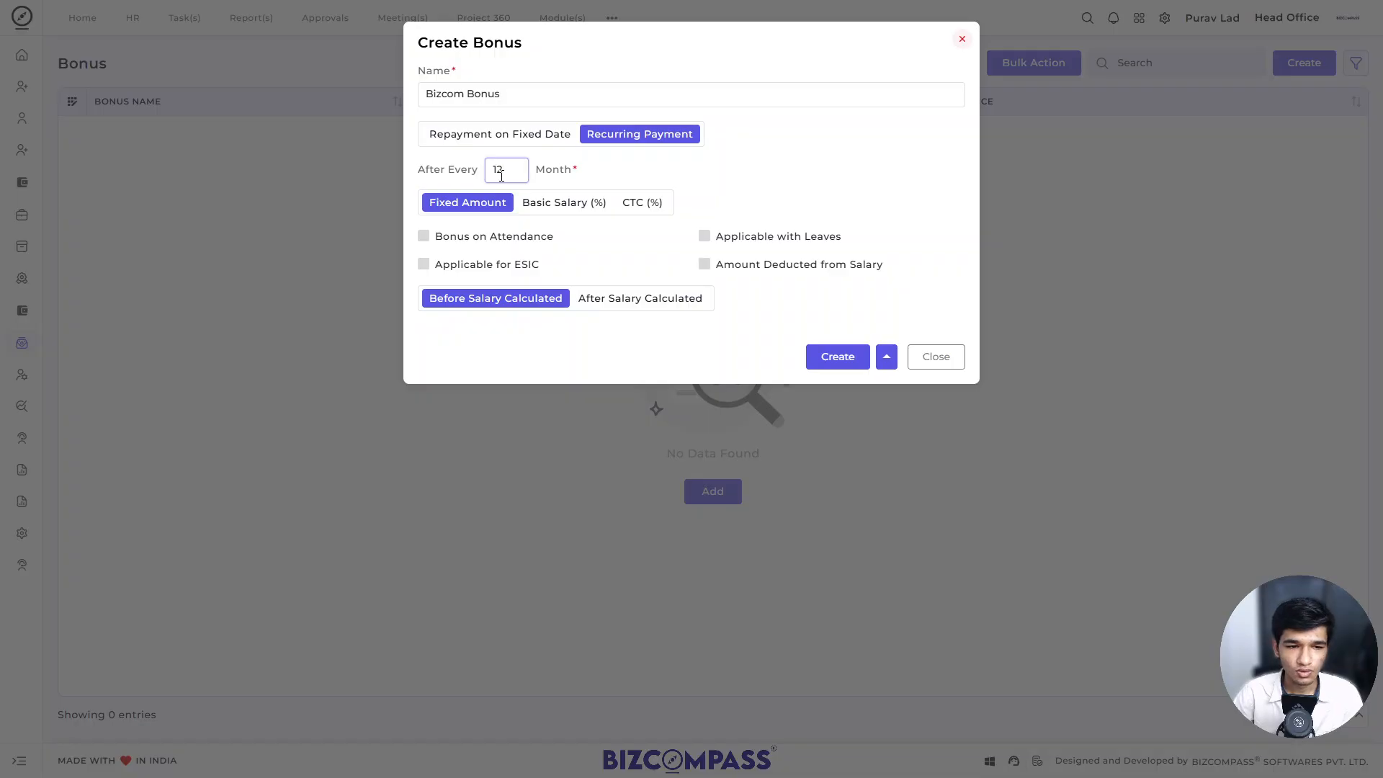
pyautogui.press('BackSpace')
pyautogui.write('3')
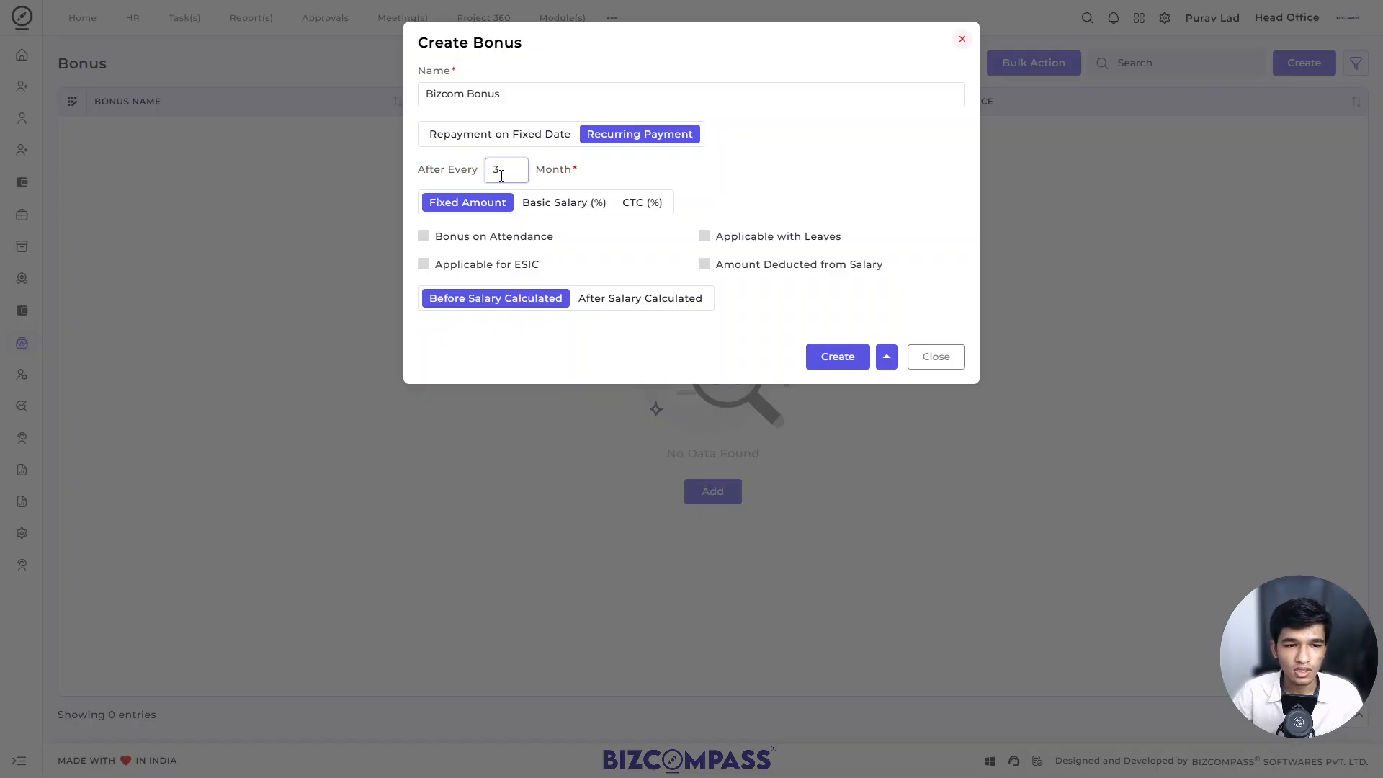
pyautogui.doubleClick(494, 171)
pyautogui.press('BackSpace')
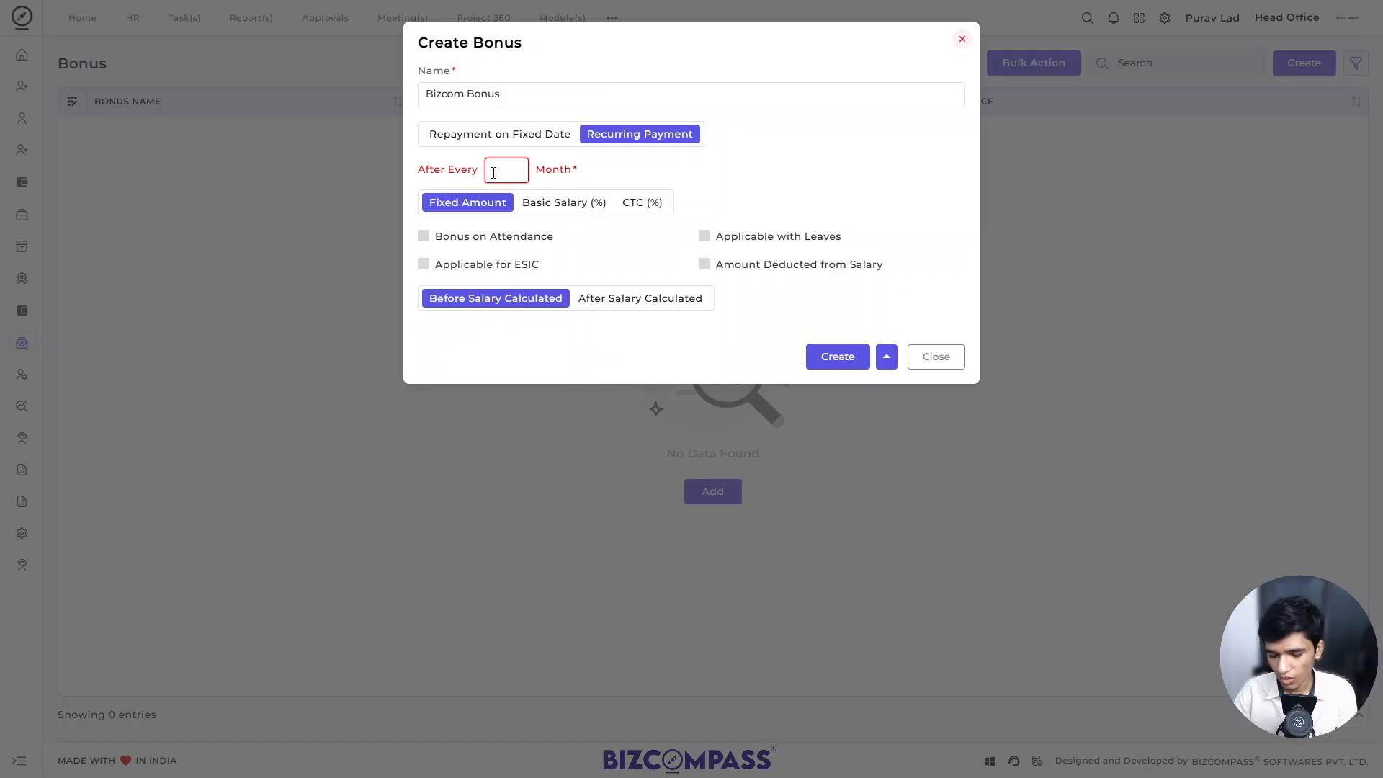
pyautogui.write('12')
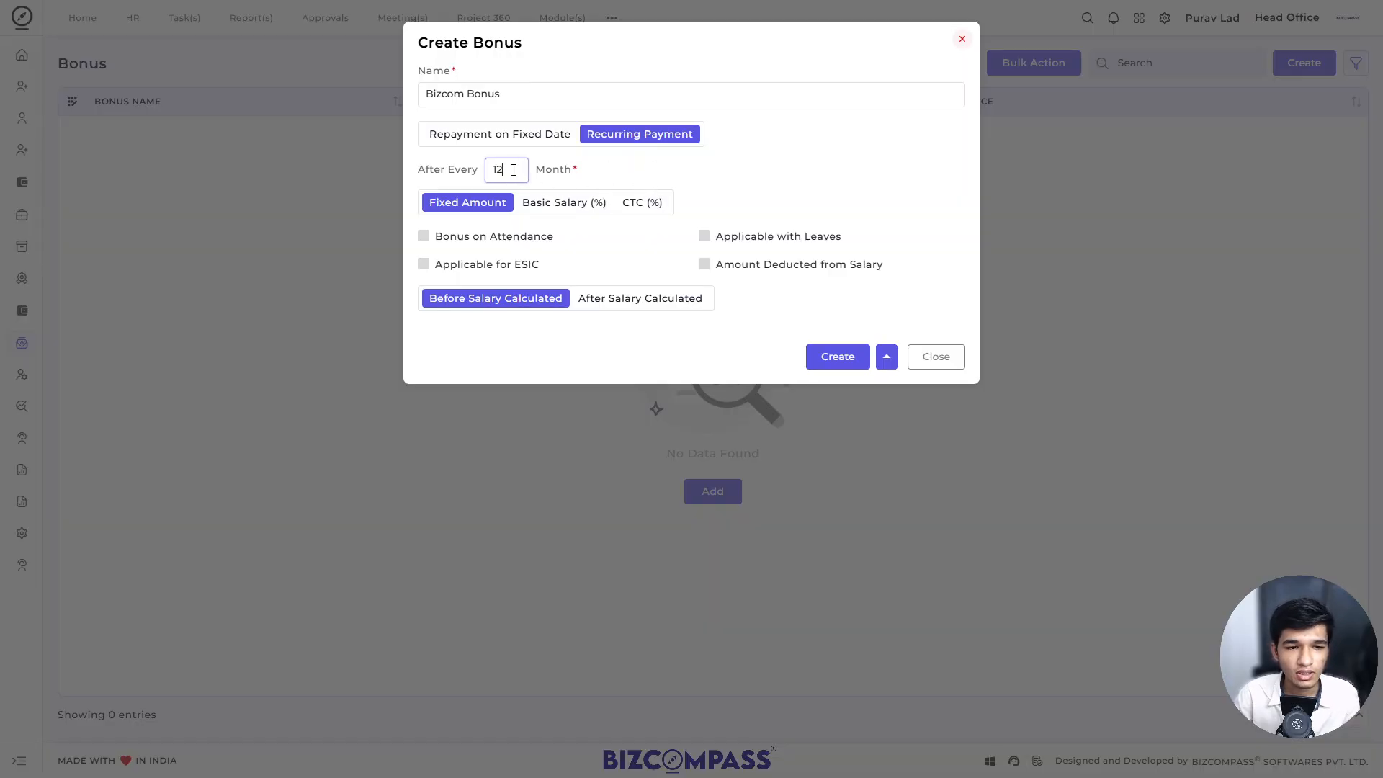
pyautogui.press('BackSpace')
pyautogui.press('BackSpace')
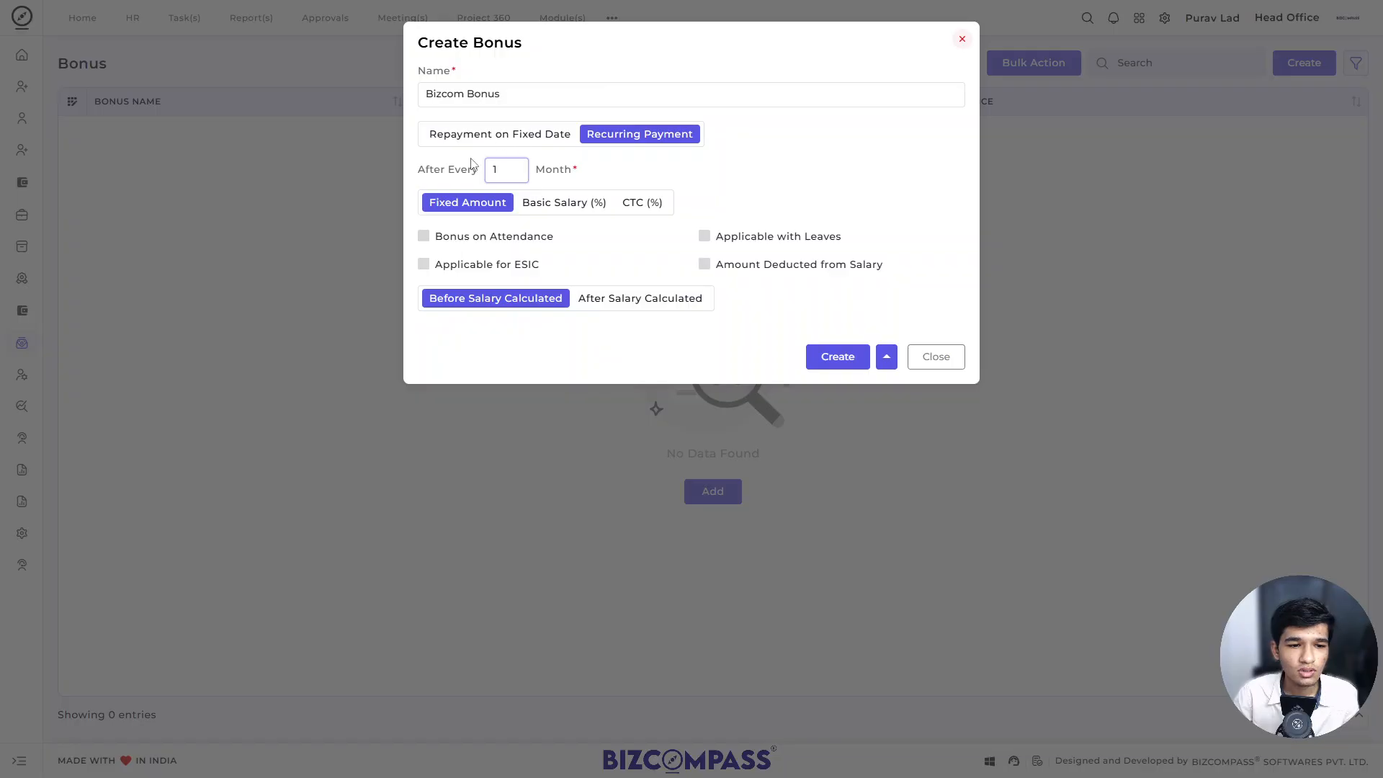
# Step: Try the Basic Salary (%) and CTC (%) bases for the bonus and return to Fixed Amount
pyautogui.click(556, 205)
pyautogui.click(633, 207)
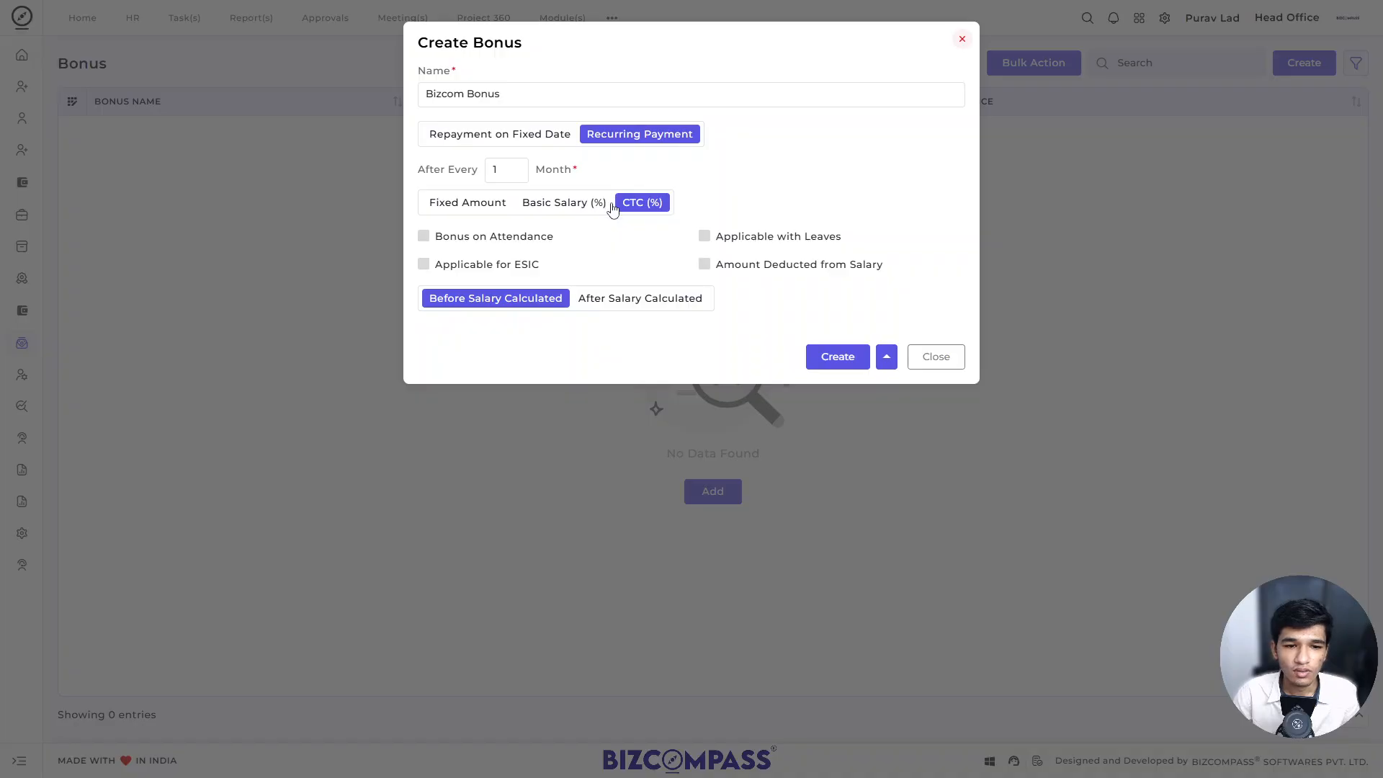
pyautogui.click(453, 209)
pyautogui.click(578, 208)
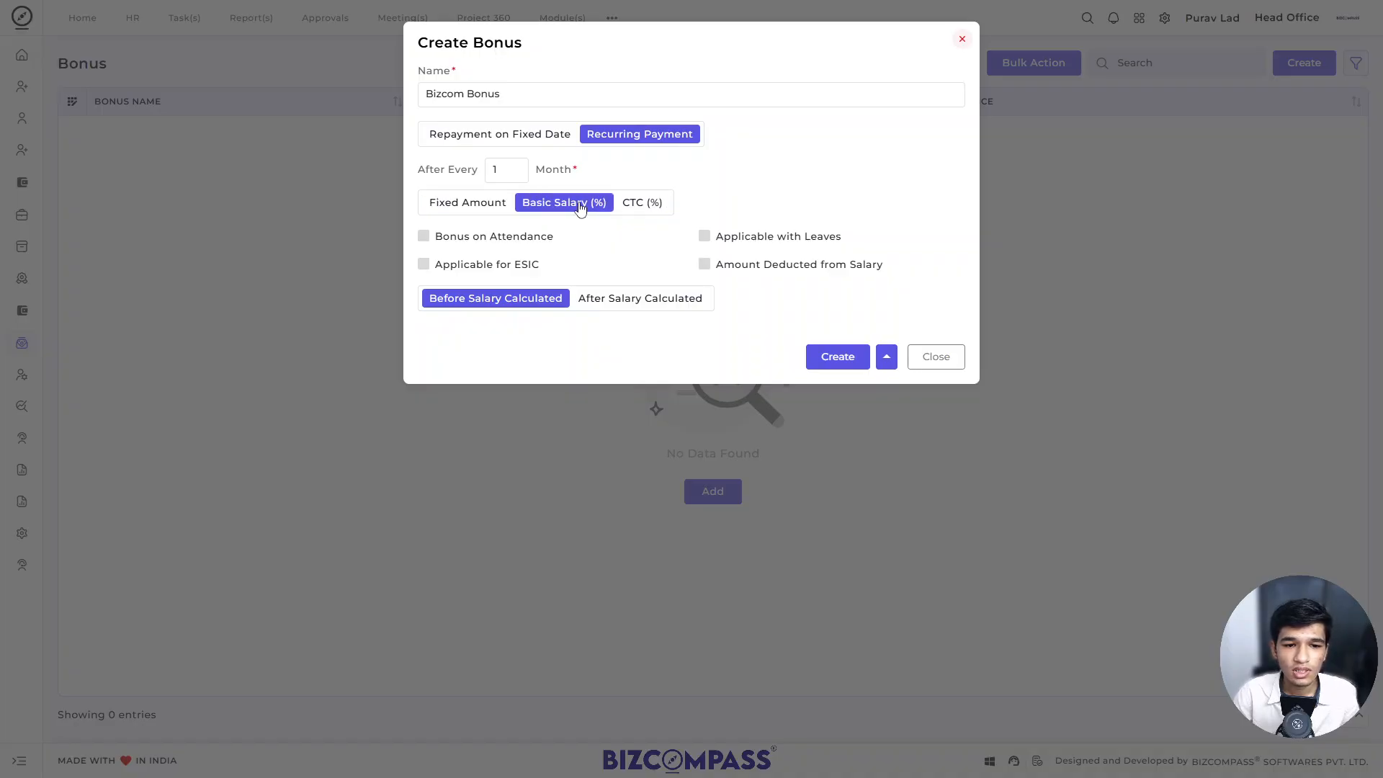
pyautogui.click(475, 208)
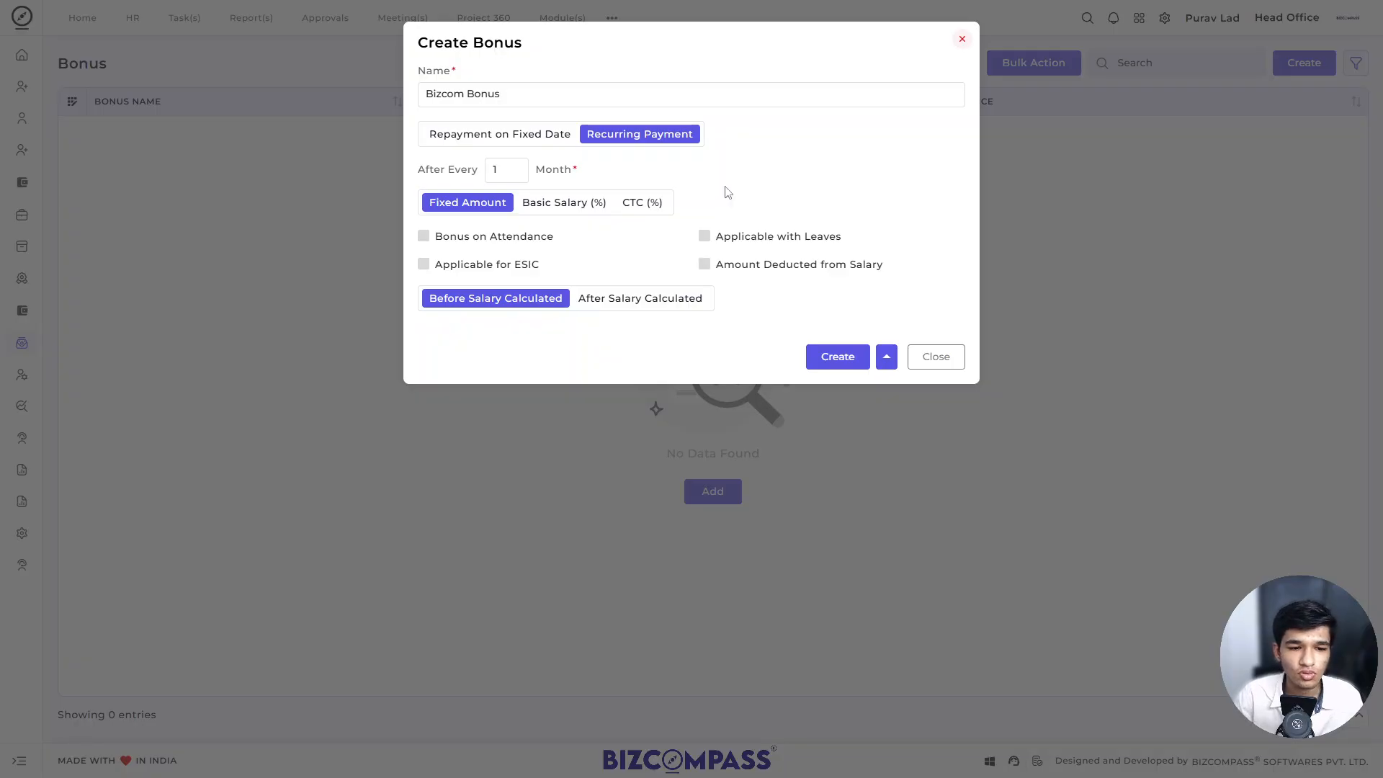
pyautogui.click(487, 266)
pyautogui.click(489, 268)
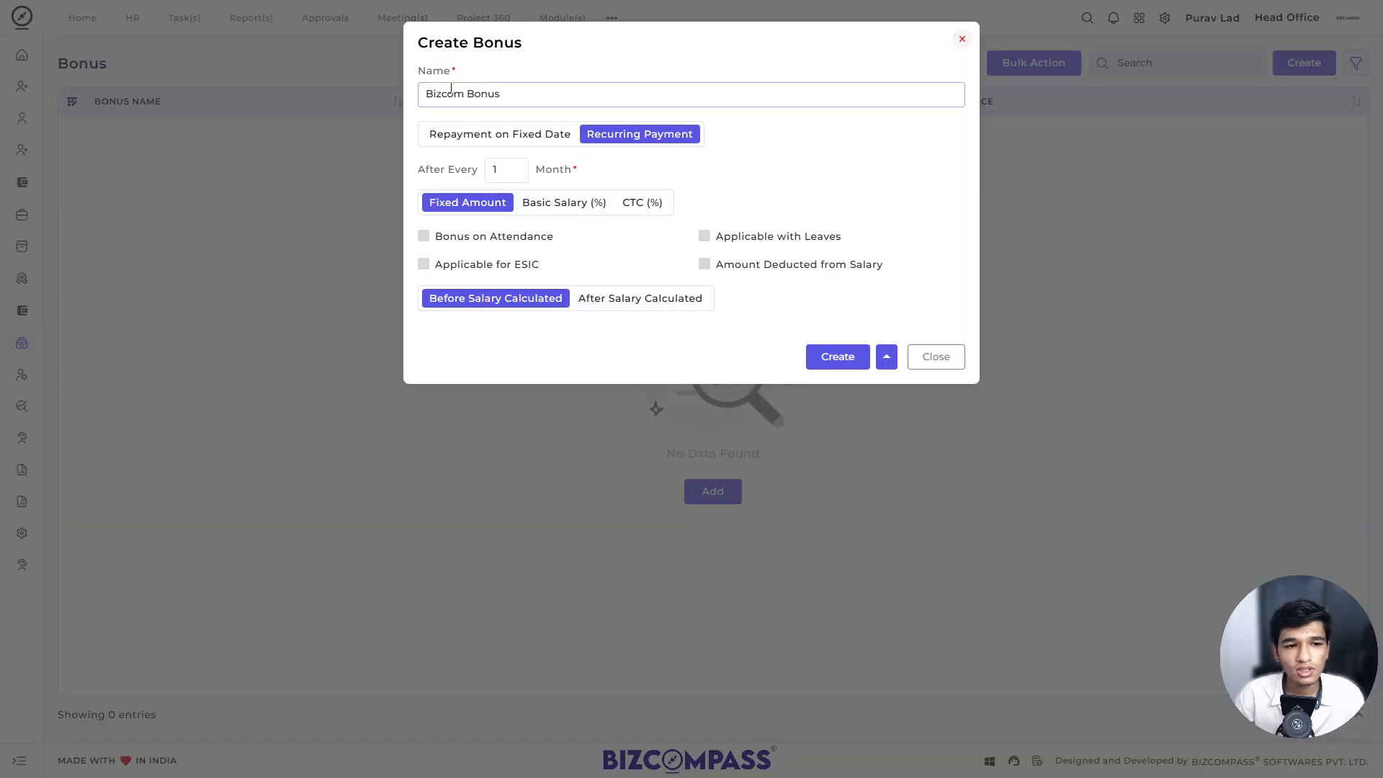
pyautogui.click(502, 269)
pyautogui.click(502, 269)
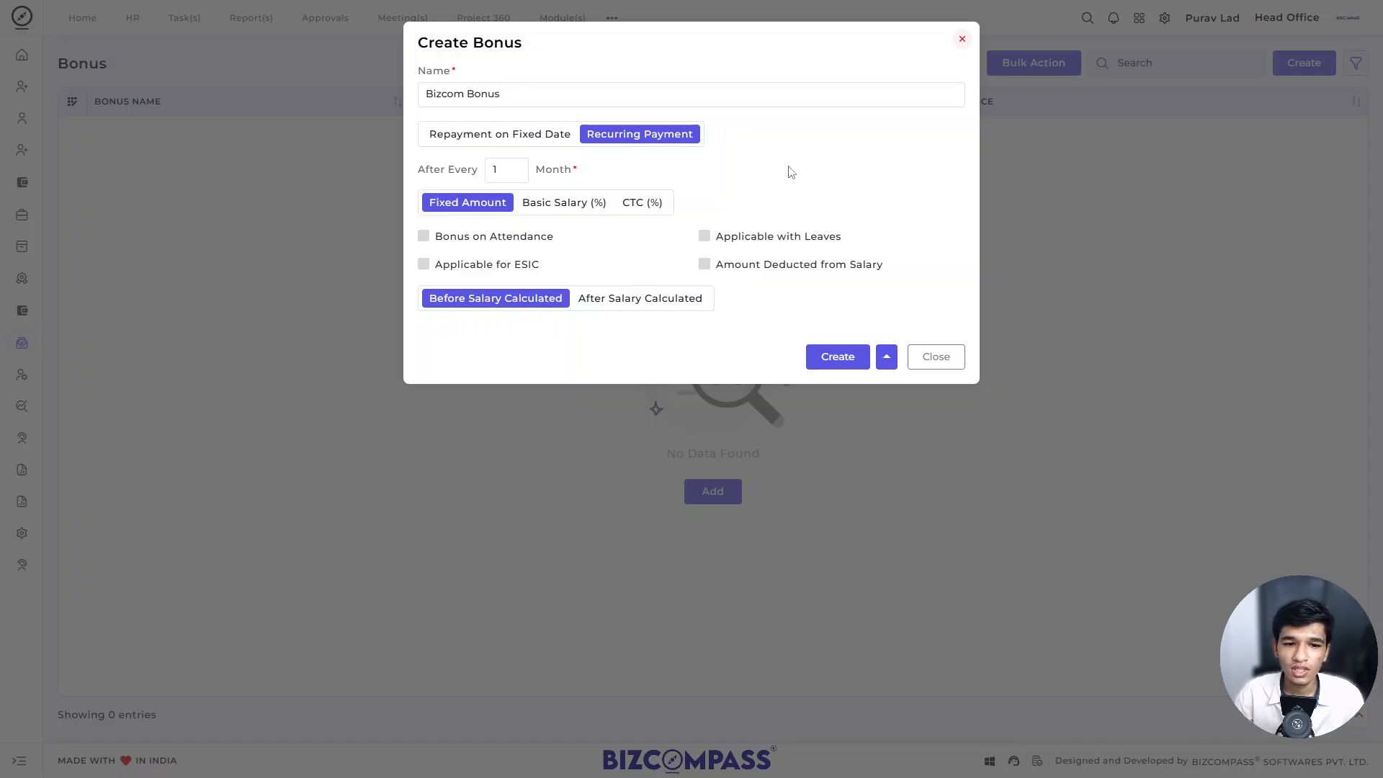
# Step: Enable the Amount Deducted from Salary and Applicable with Leaves options for the bonus
pyautogui.click(739, 271)
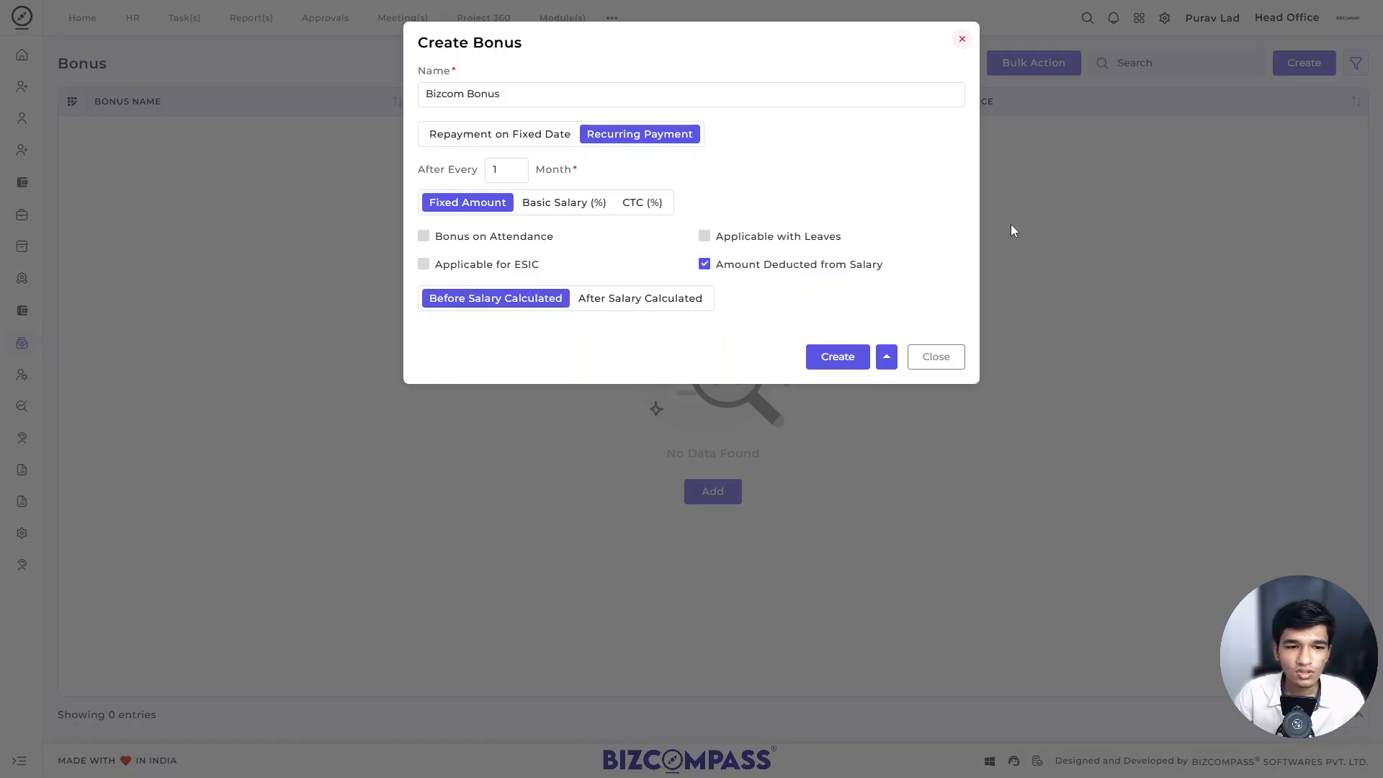
pyautogui.click(750, 246)
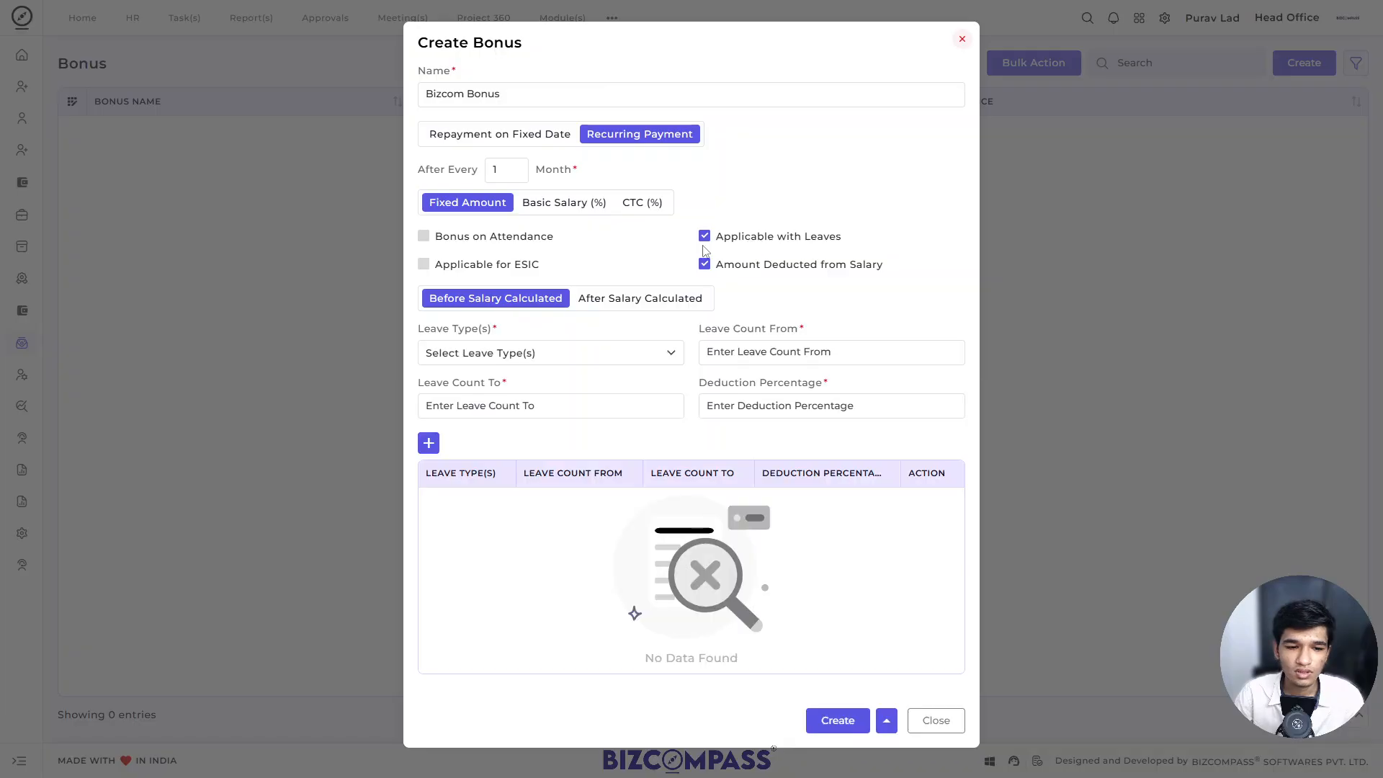
# Step: Add a Paid Leave rule with a leave count from 1 to 2 and a deduction percentage of 0
pyautogui.click(595, 355)
pyautogui.click(531, 377)
pyautogui.click(712, 348)
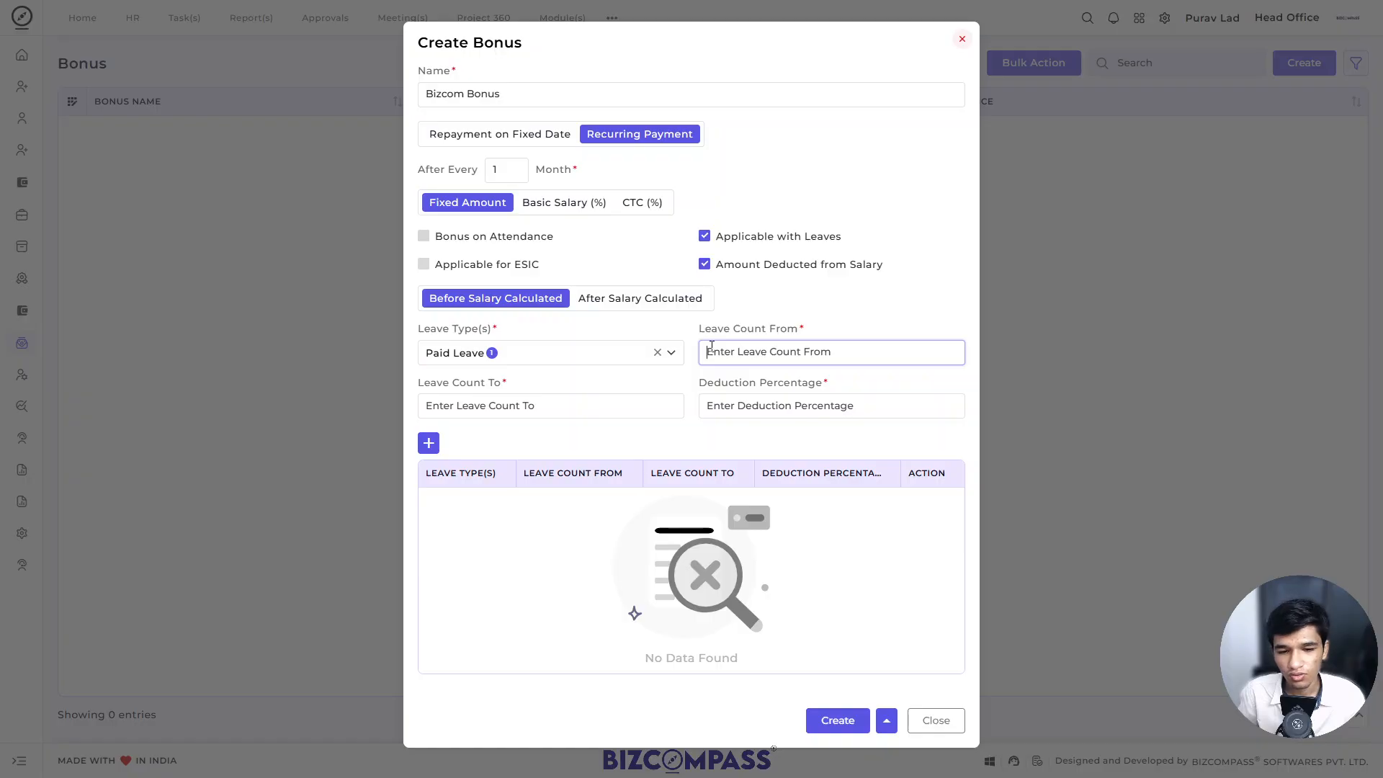
pyautogui.write('1')
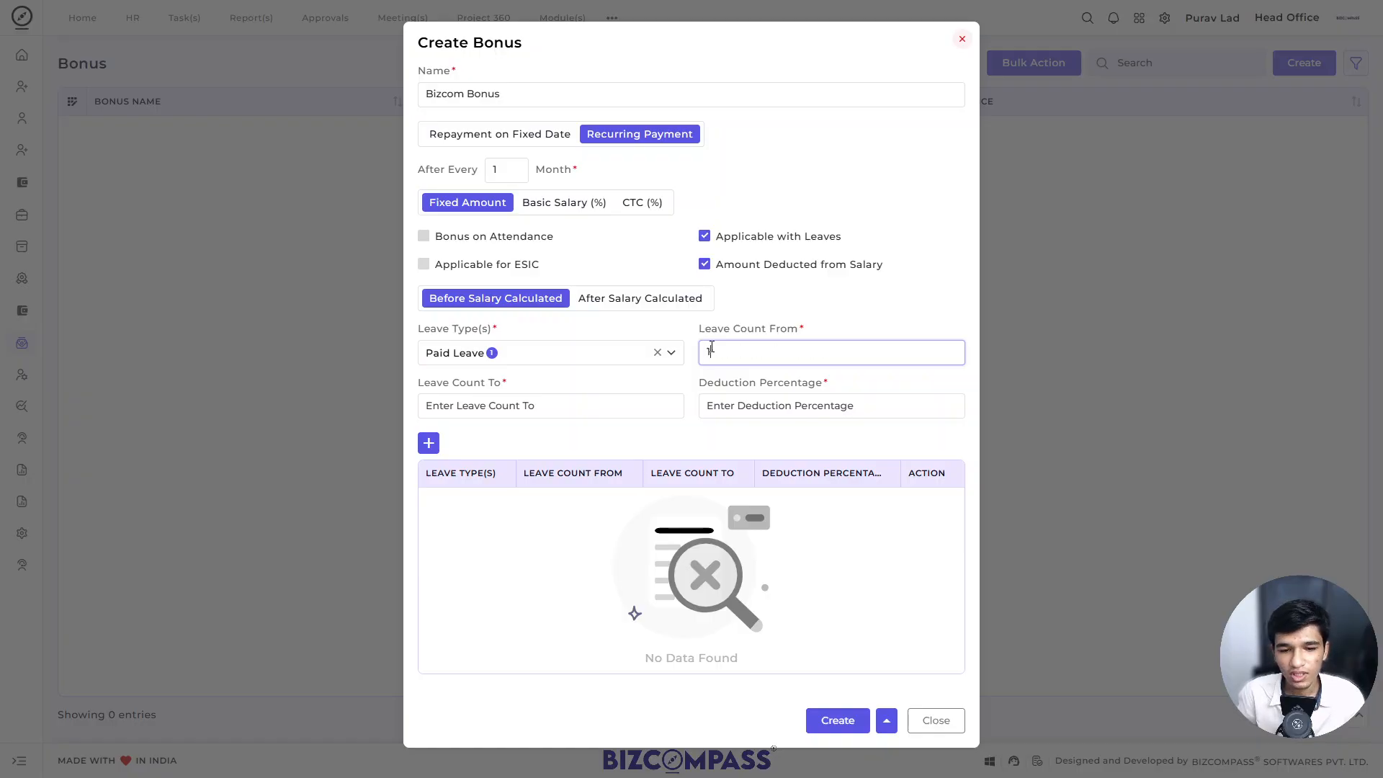
pyautogui.click(638, 403)
pyautogui.write('2')
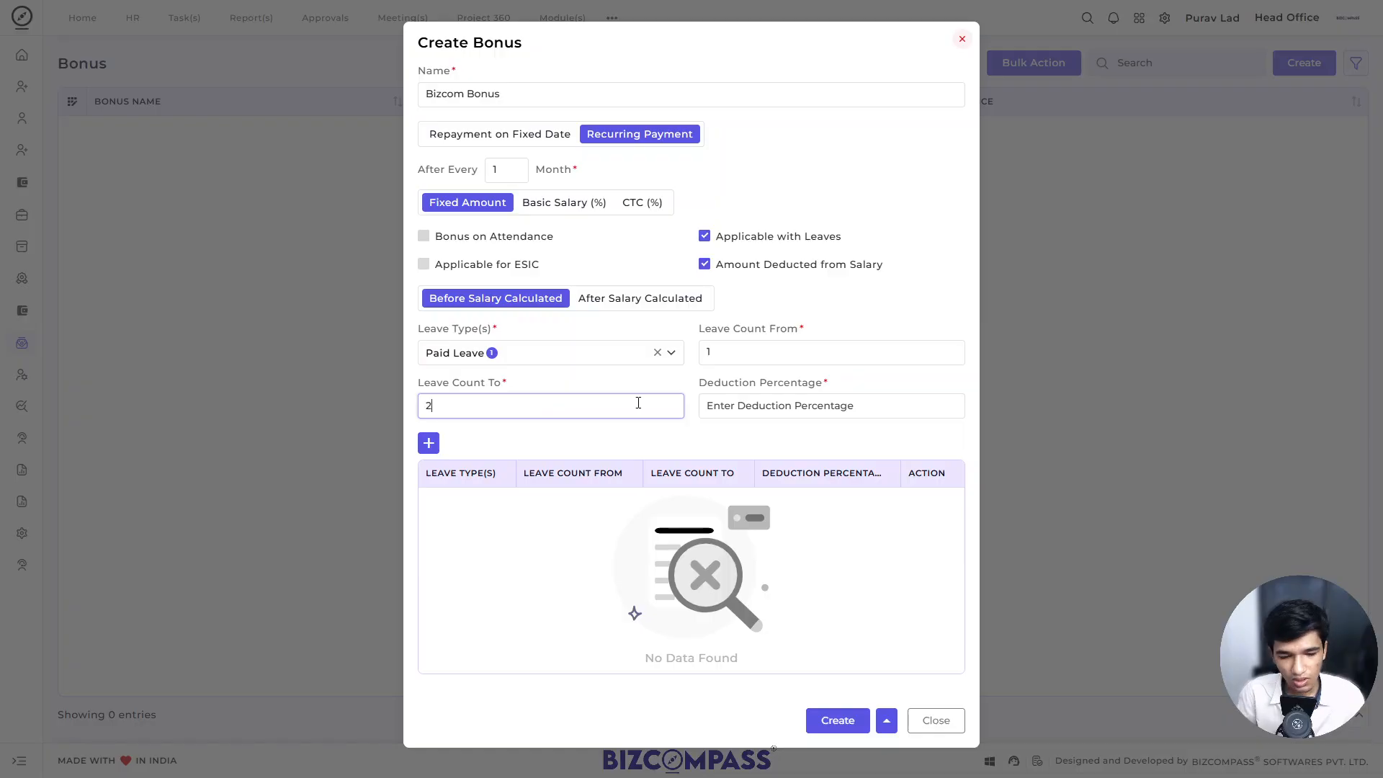
pyautogui.click(767, 397)
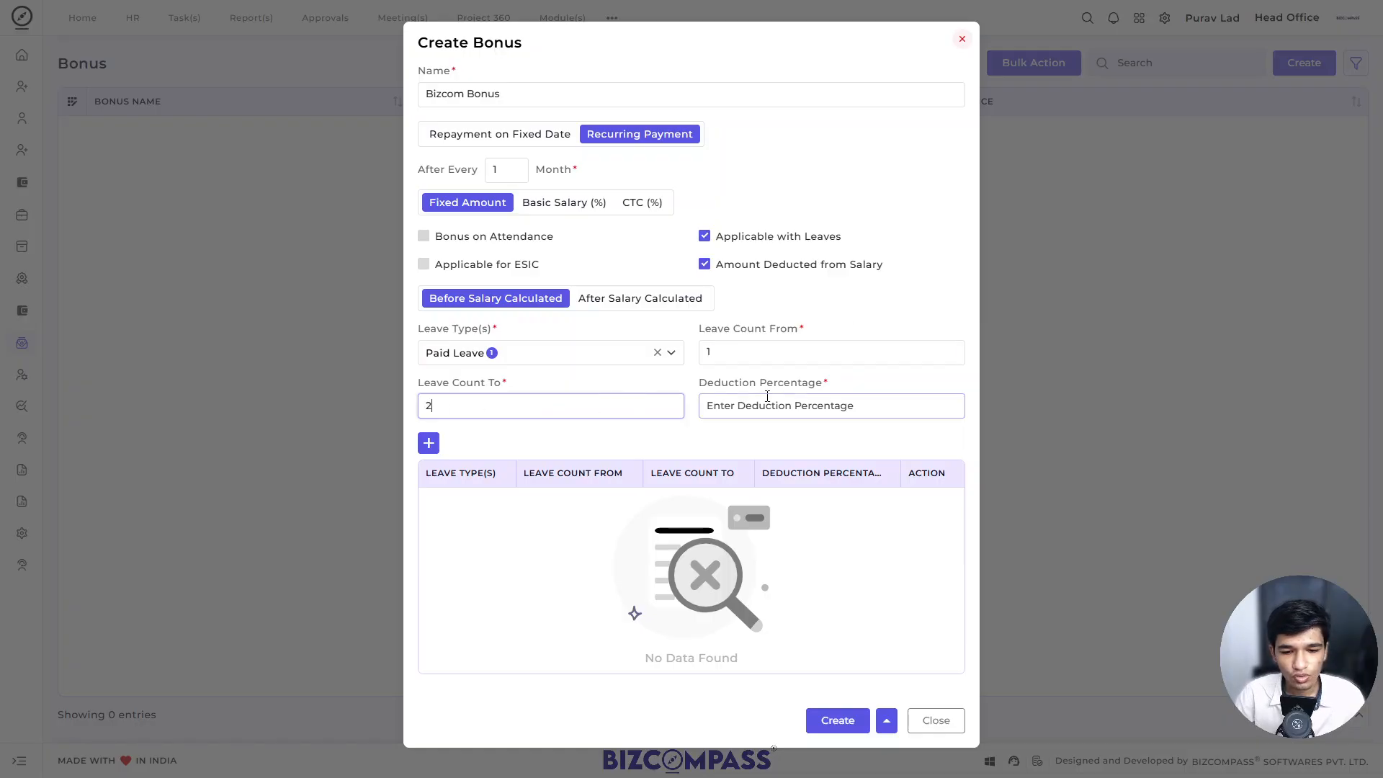
pyautogui.write('0')
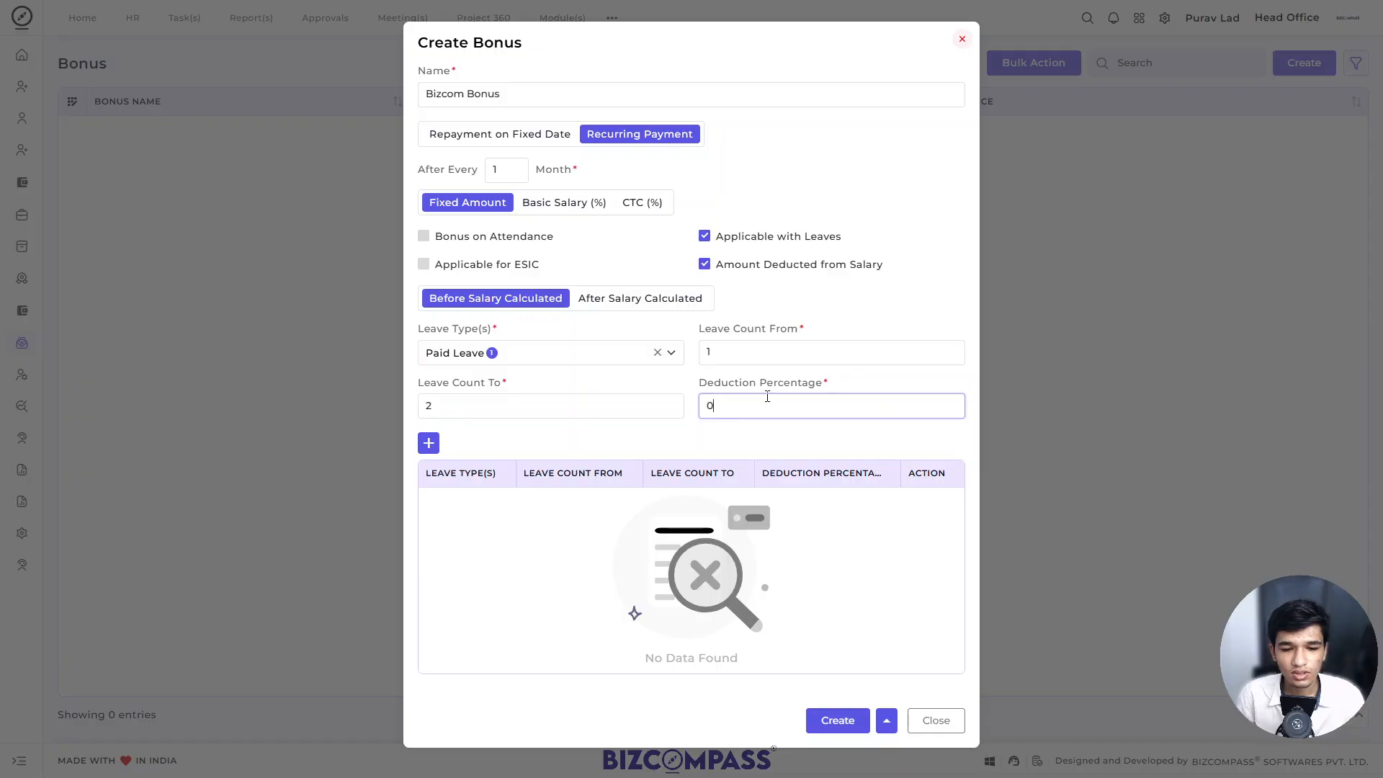
pyautogui.click(430, 444)
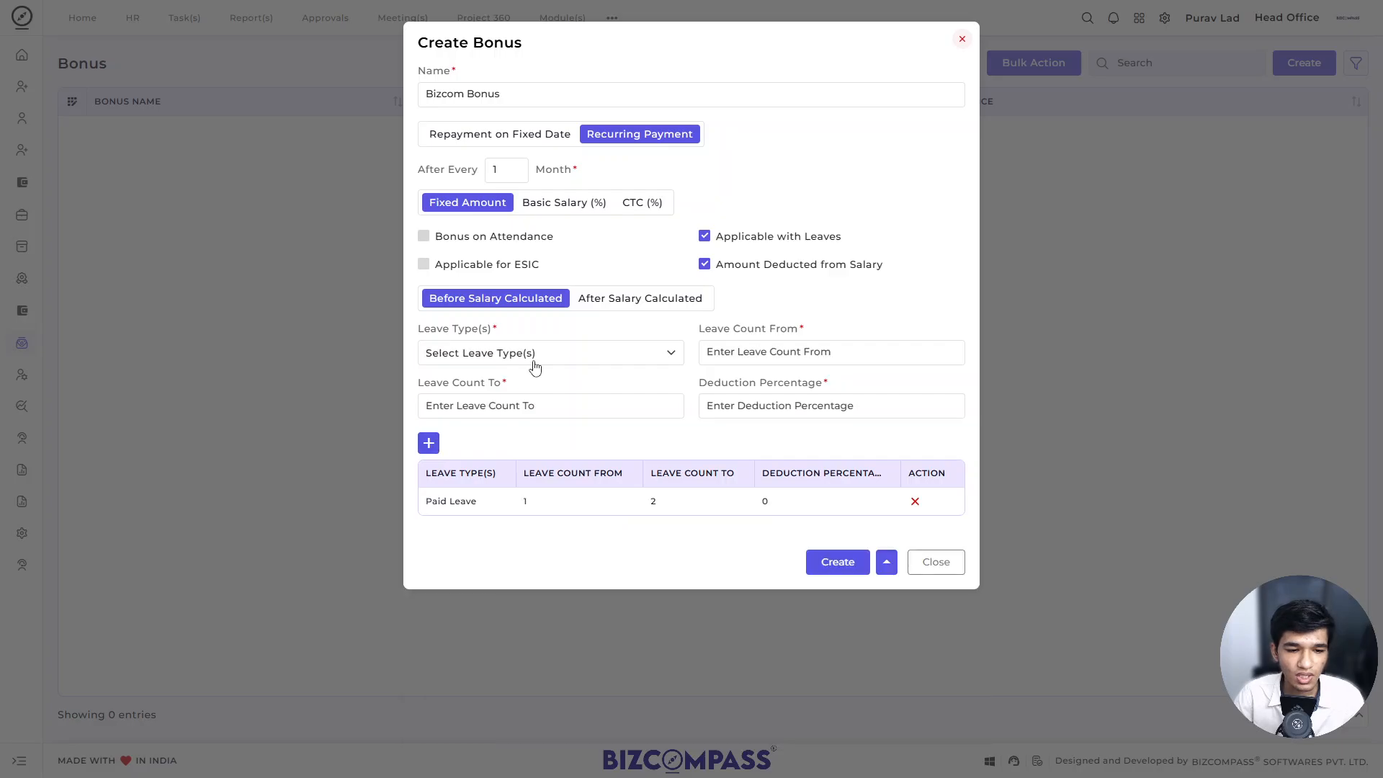
# Step: Add a Paid Leave rule with a leave count from 3 to 5 and a deduction percentage of 50
pyautogui.click(531, 356)
pyautogui.click(512, 379)
pyautogui.click(719, 353)
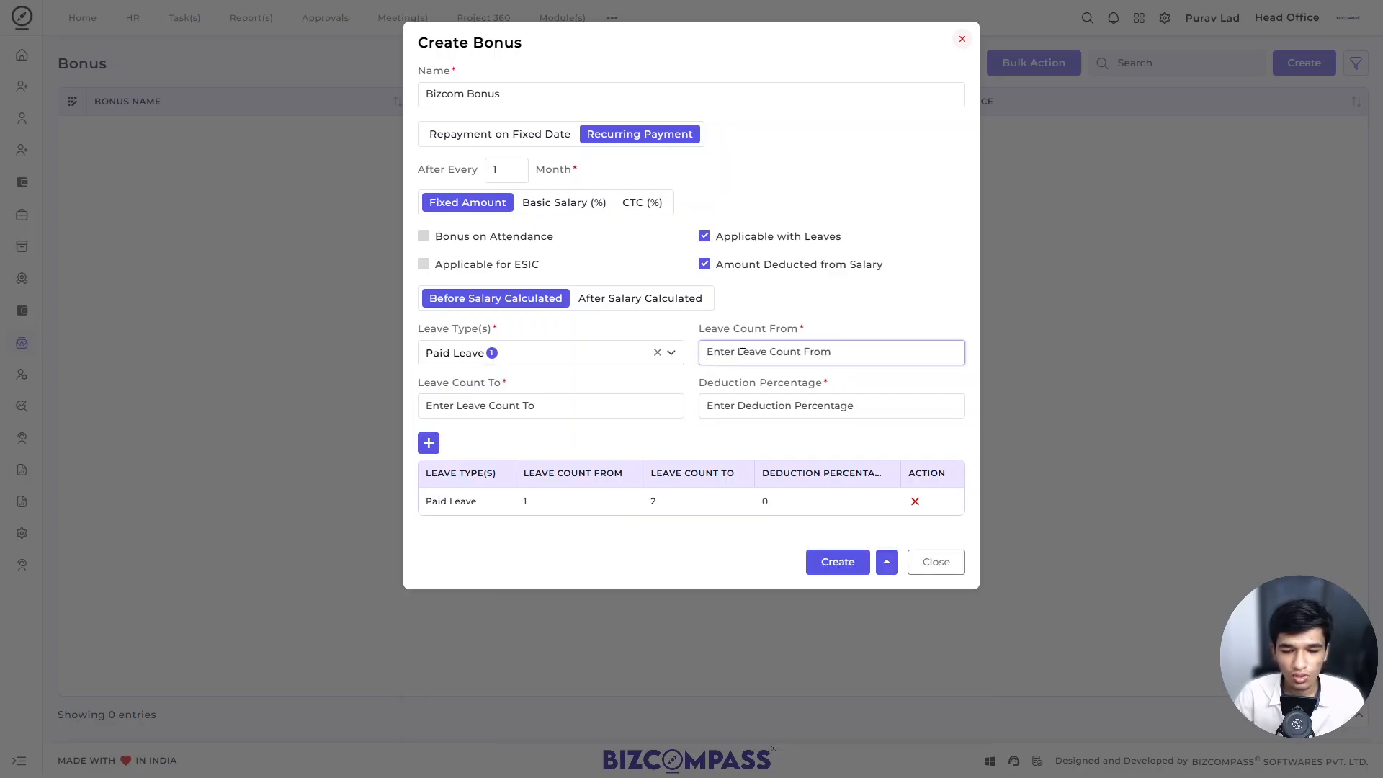
pyautogui.write('3')
pyautogui.click(604, 406)
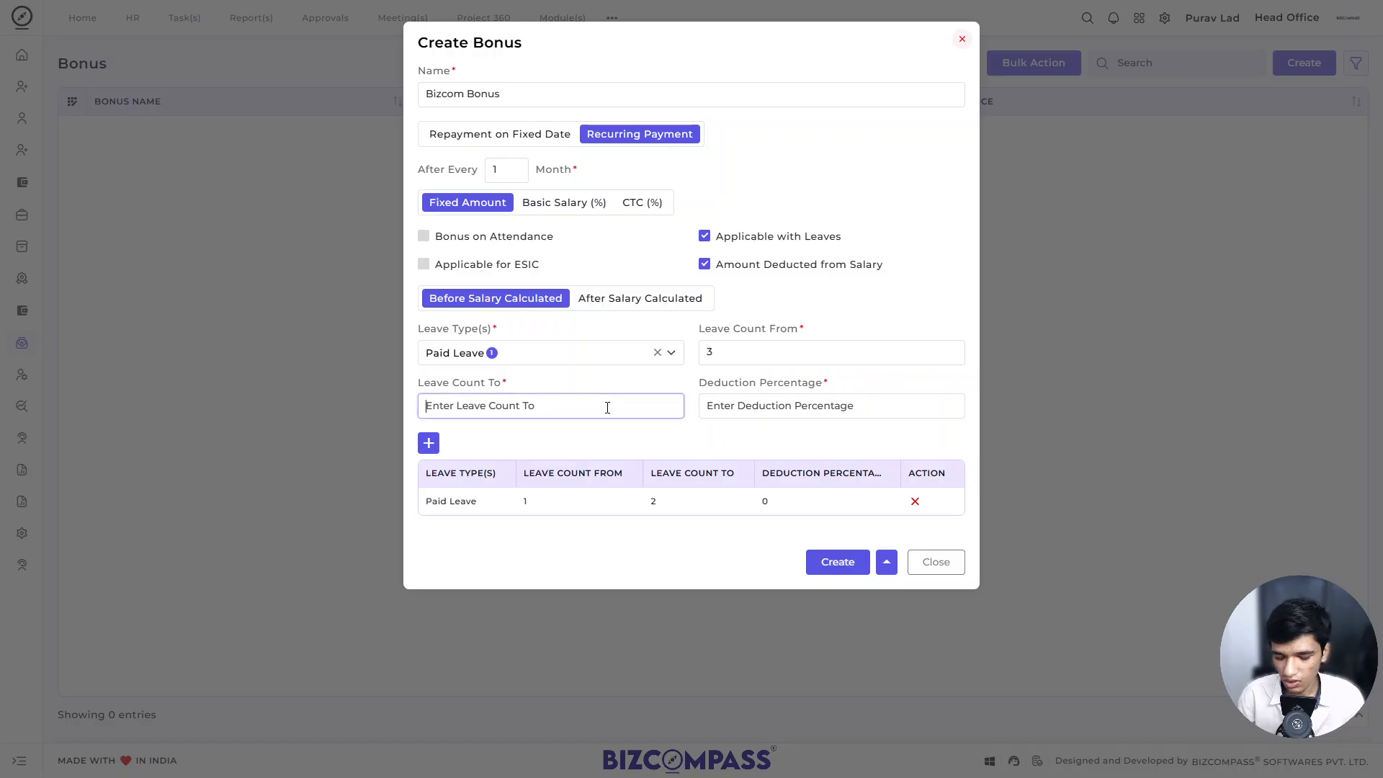
pyautogui.write('5')
pyautogui.click(741, 405)
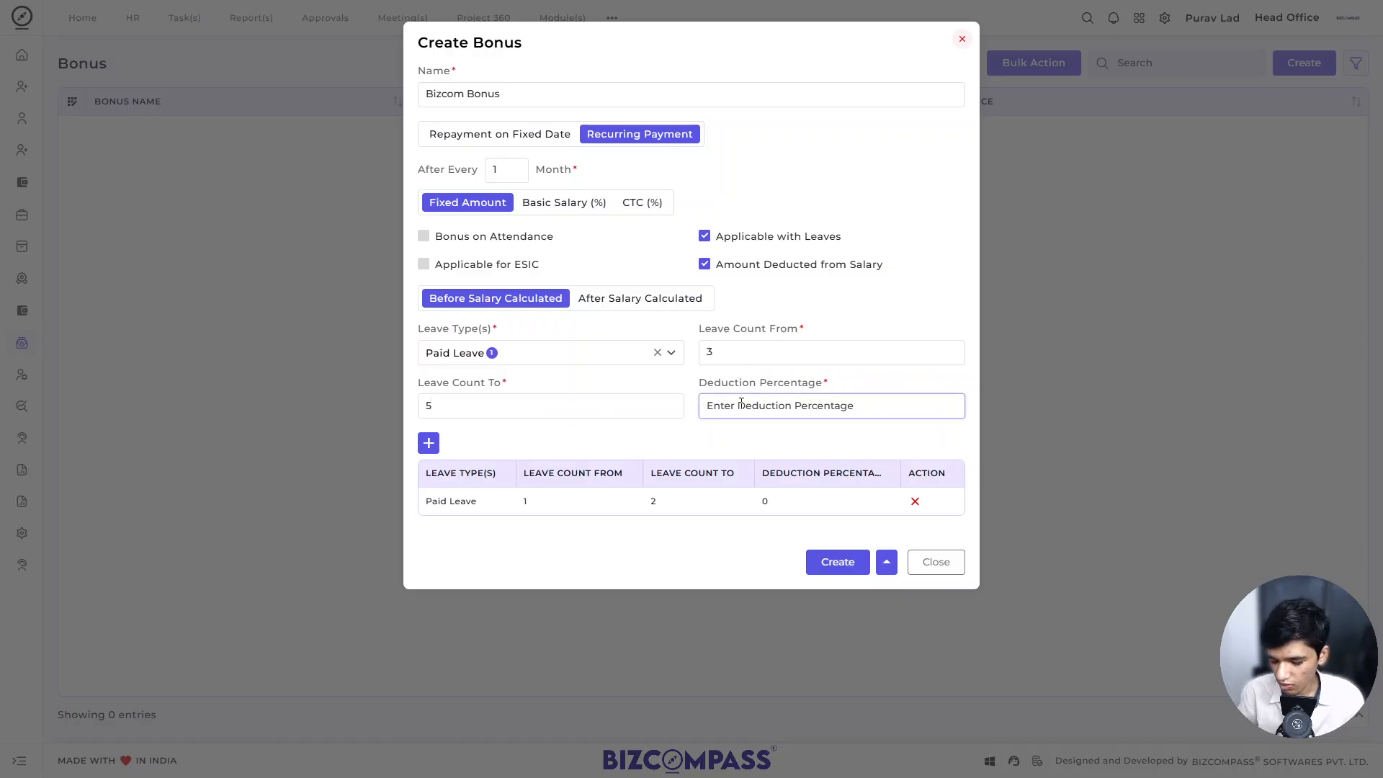
pyautogui.write('50')
pyautogui.click(430, 442)
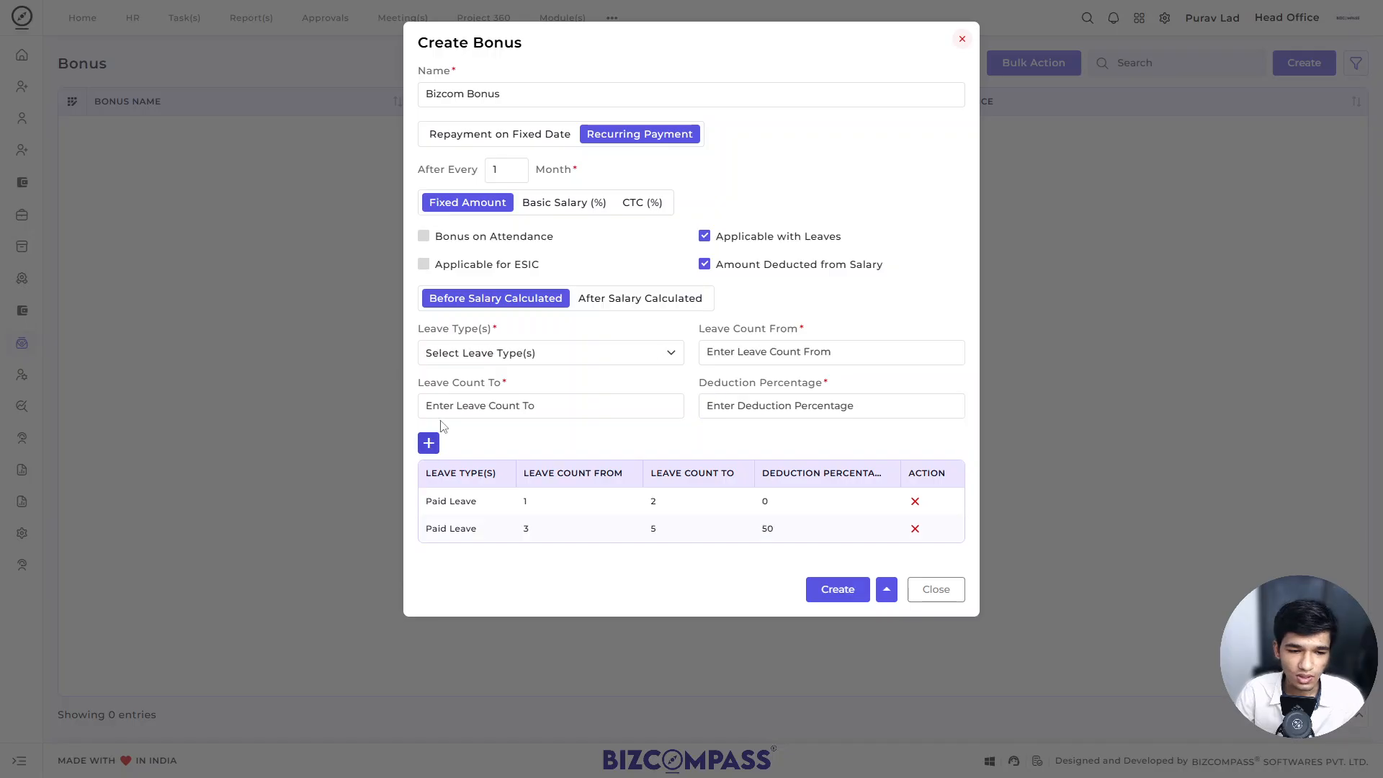
# Step: Add a Paid Leave rule with a leave count from 6 to 7 and a deduction percentage of 100
pyautogui.click(504, 356)
pyautogui.click(517, 386)
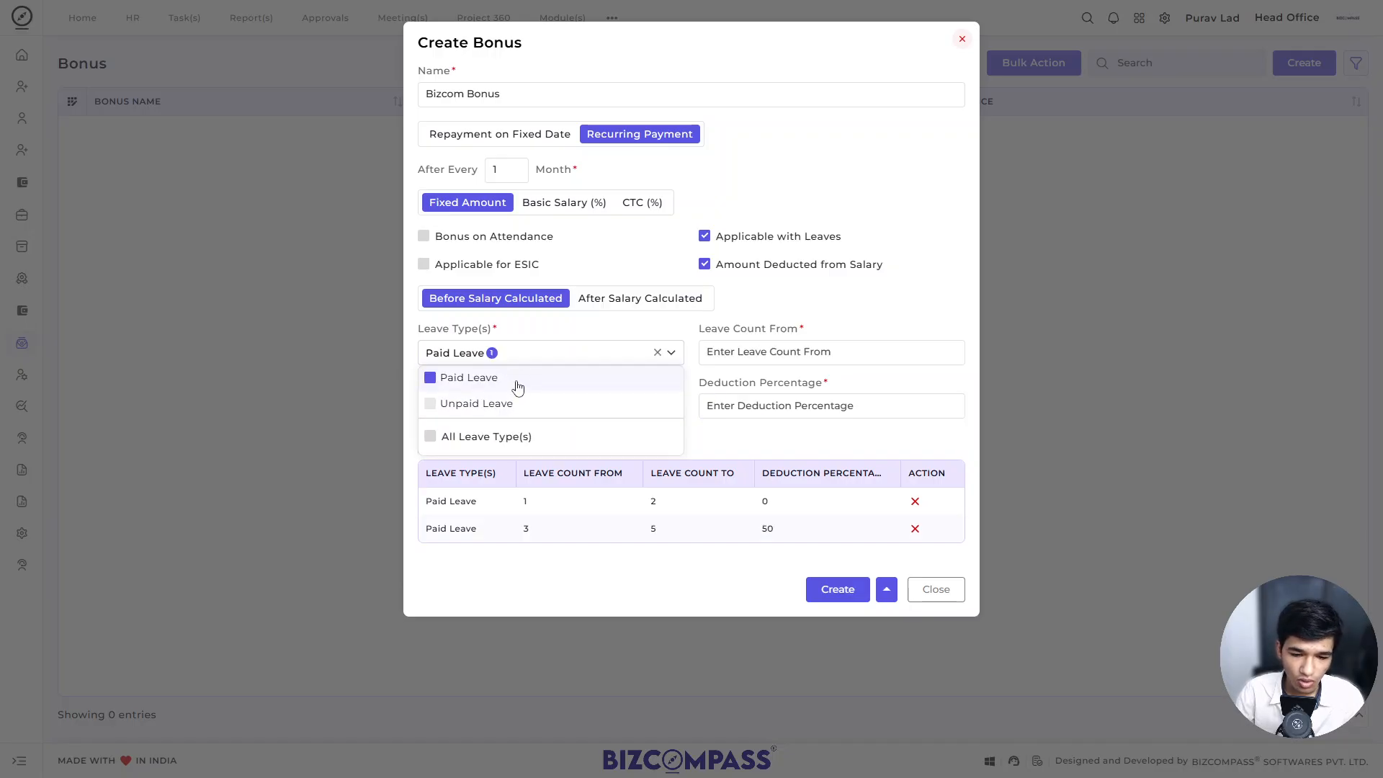
pyautogui.click(706, 351)
pyautogui.write('6')
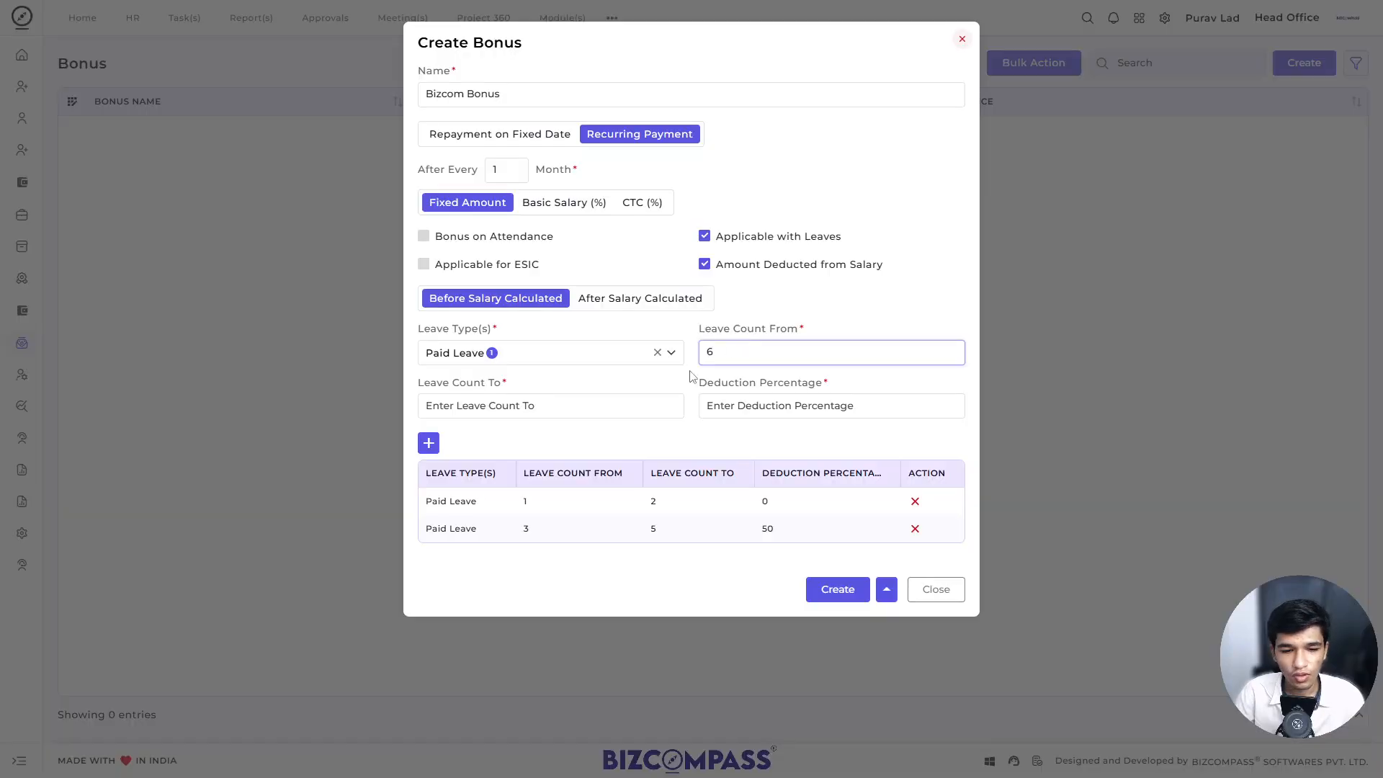
pyautogui.click(632, 398)
pyautogui.write('7')
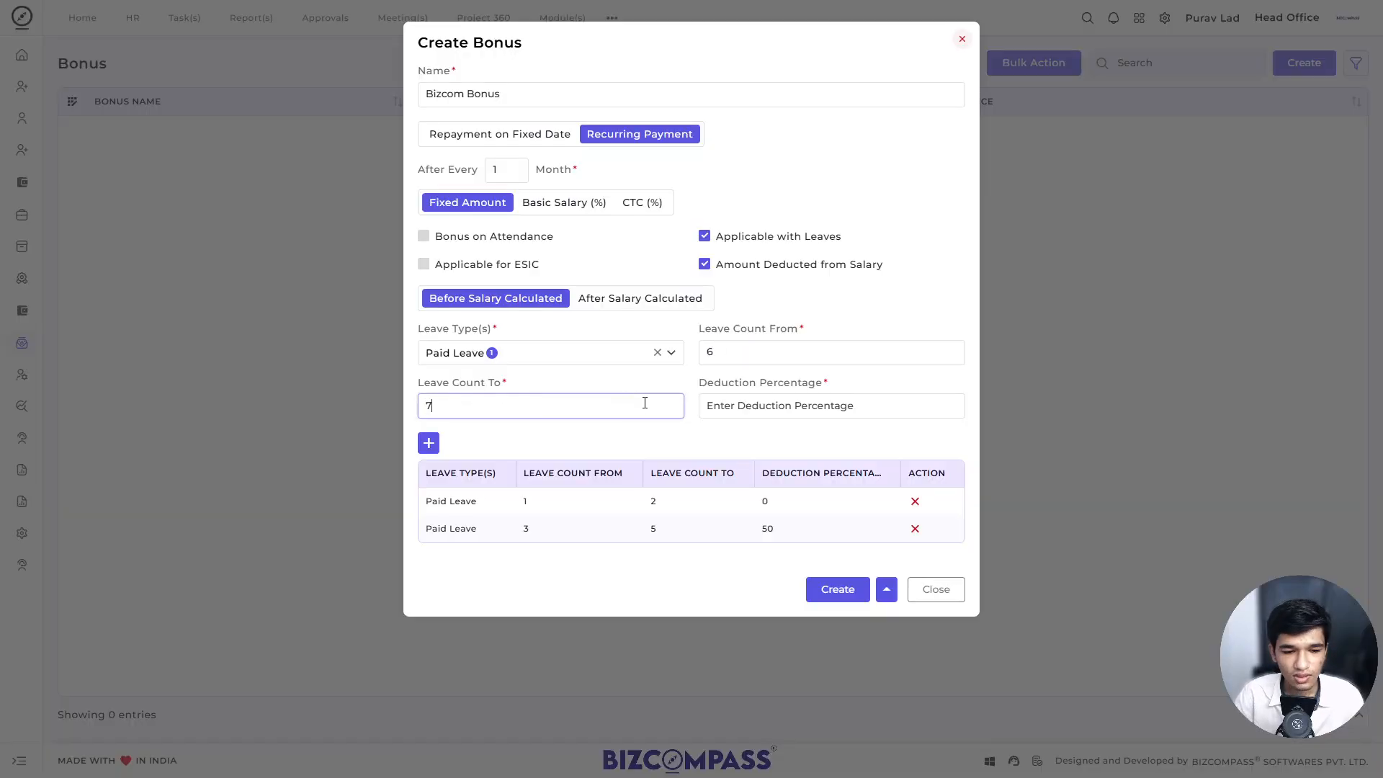
pyautogui.click(739, 402)
pyautogui.write('100')
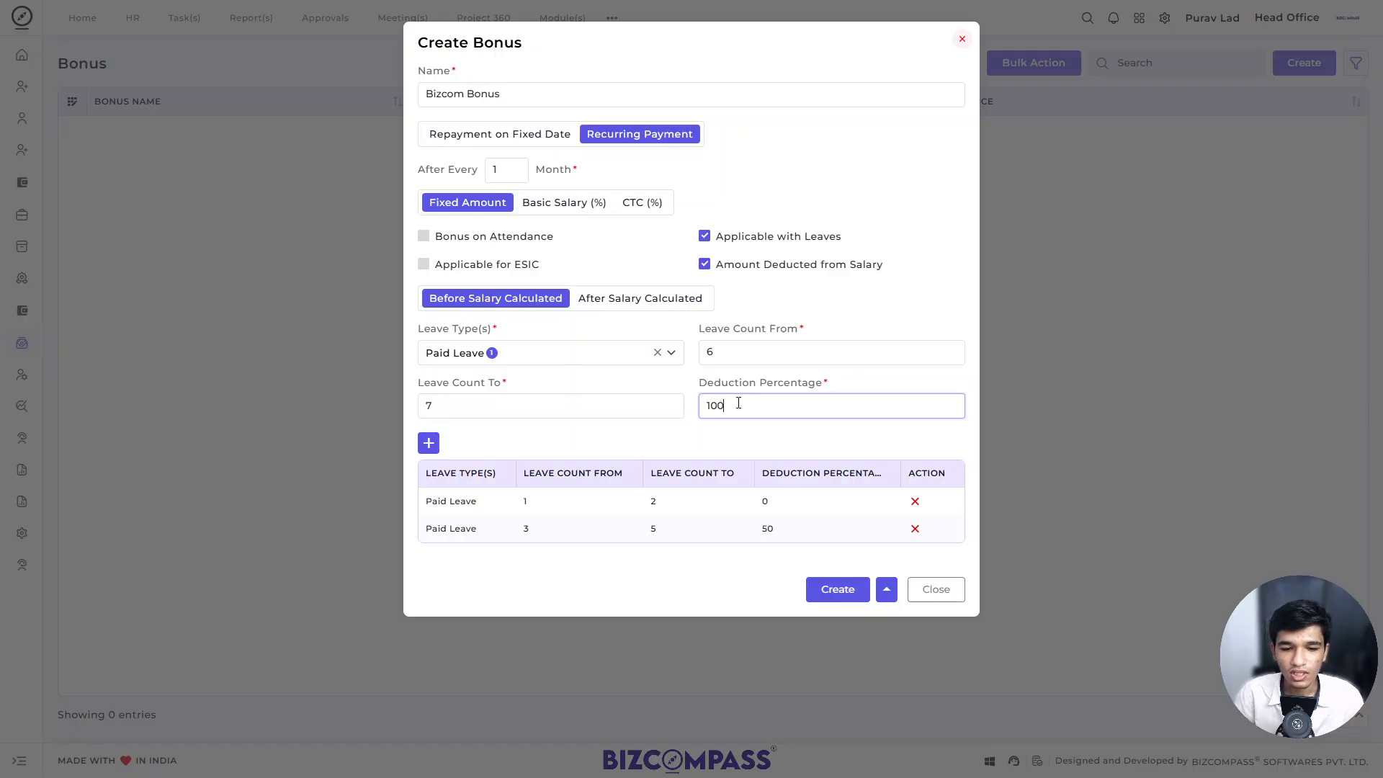
pyautogui.click(429, 442)
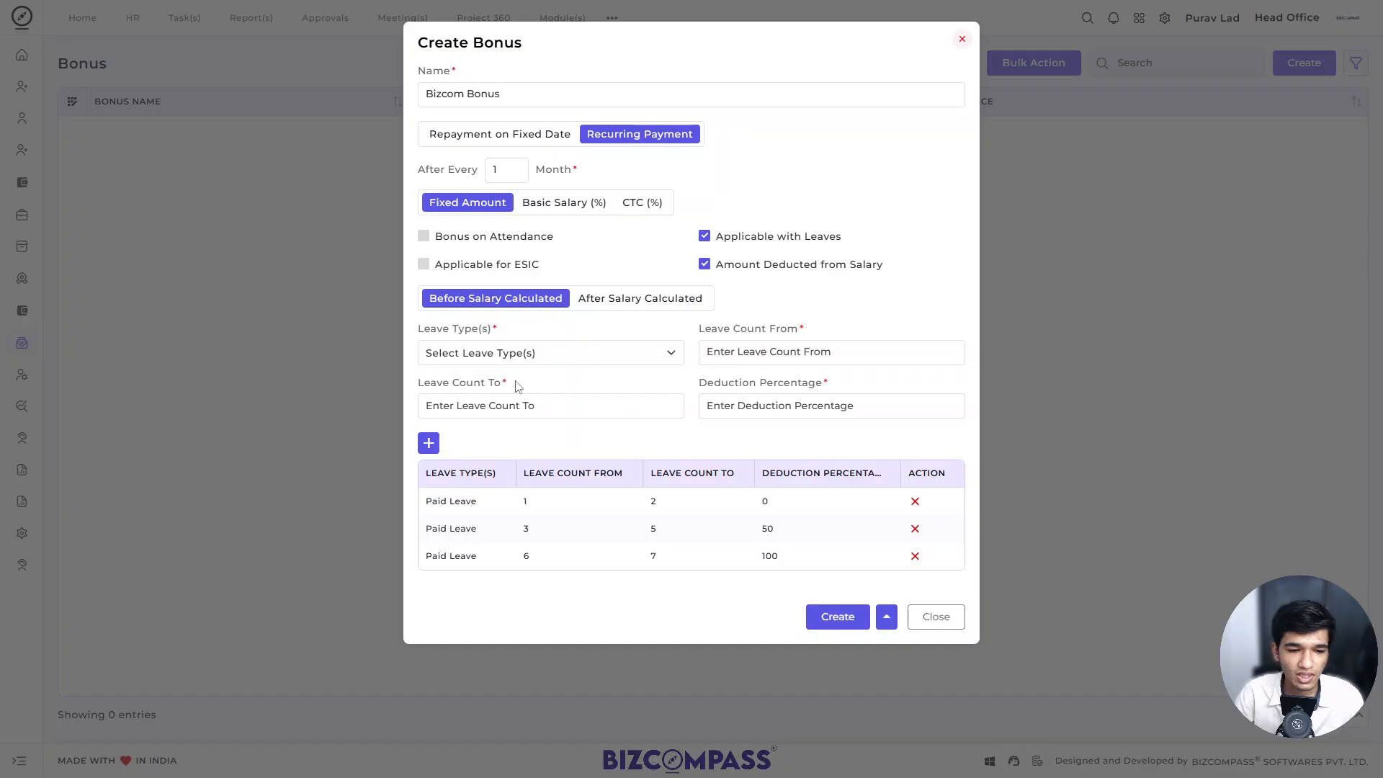
pyautogui.click(485, 360)
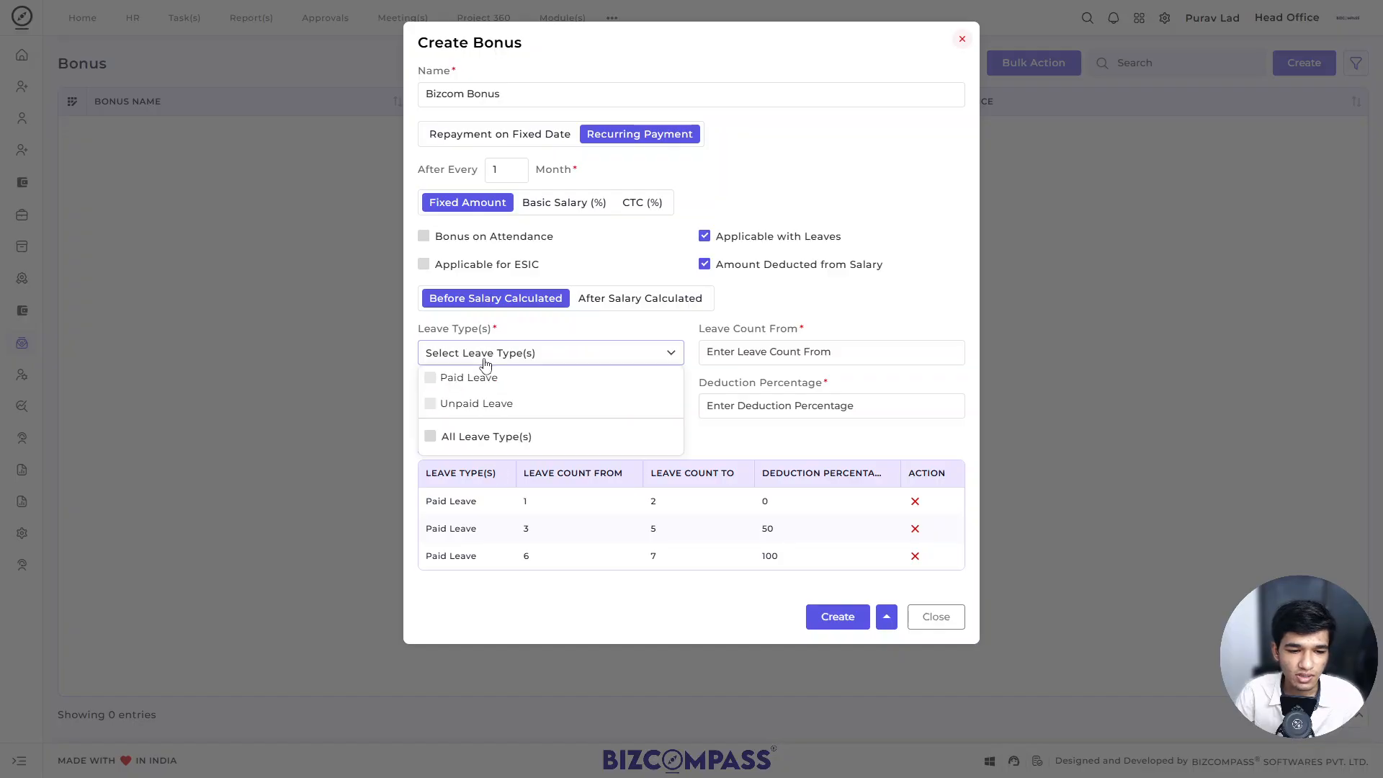
pyautogui.click(510, 406)
pyautogui.click(633, 351)
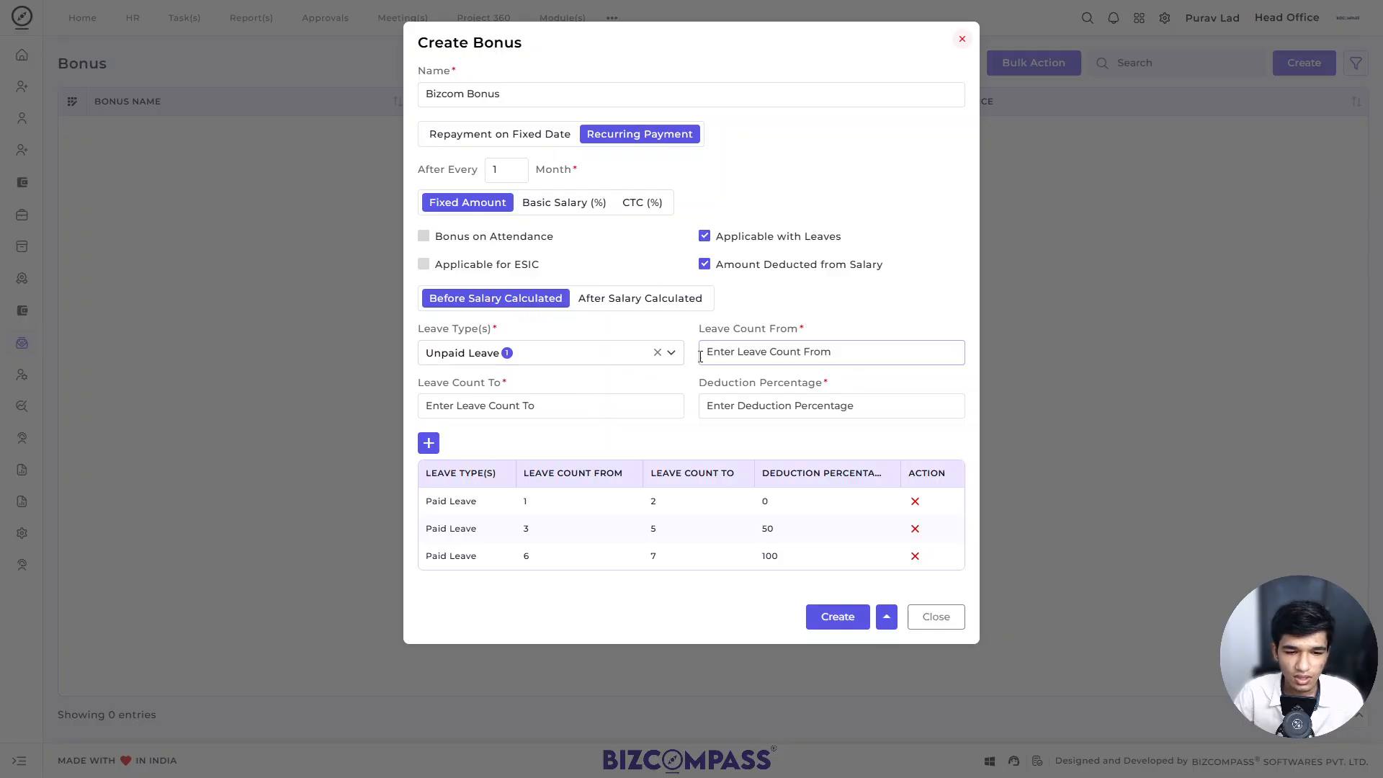
pyautogui.click(657, 352)
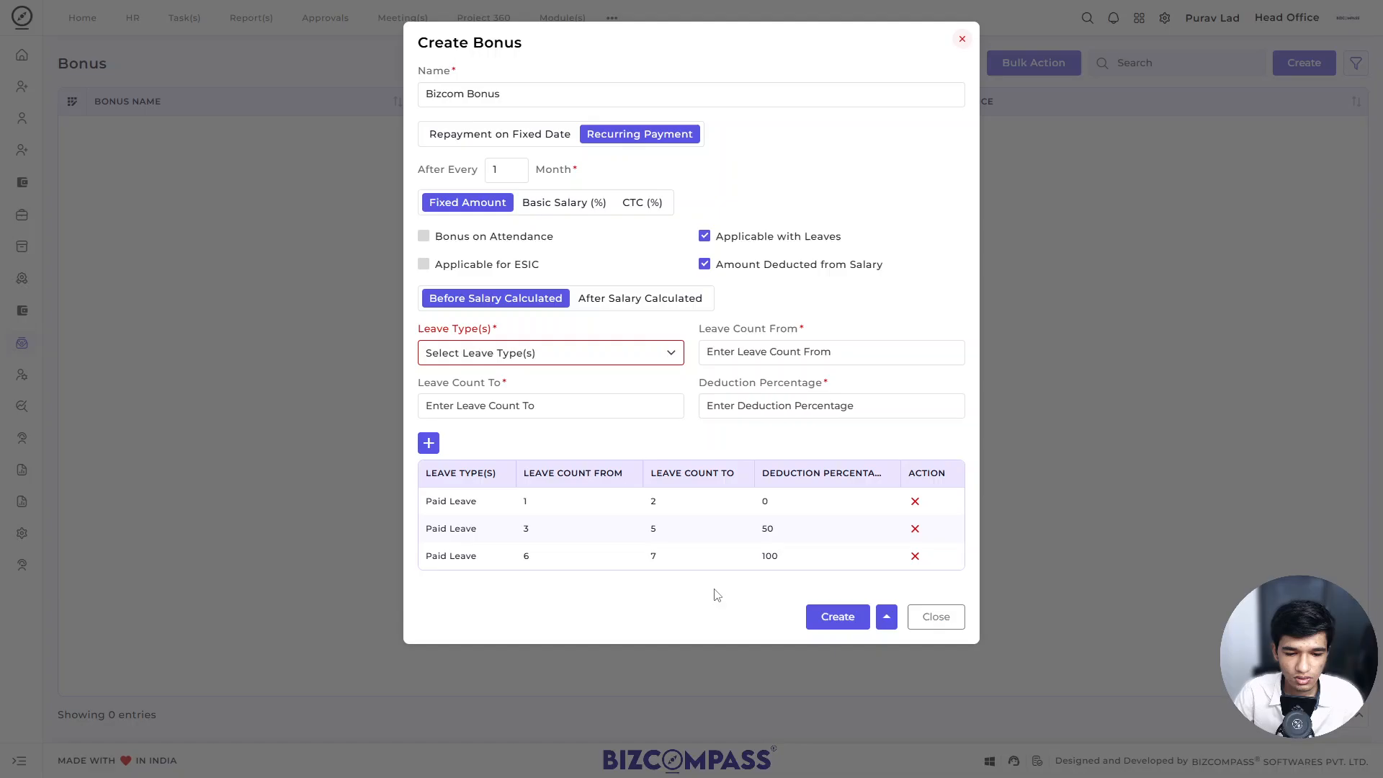
# Step: Create the Bizcom Bonus with the configured settings and leave rules
pyautogui.click(832, 616)
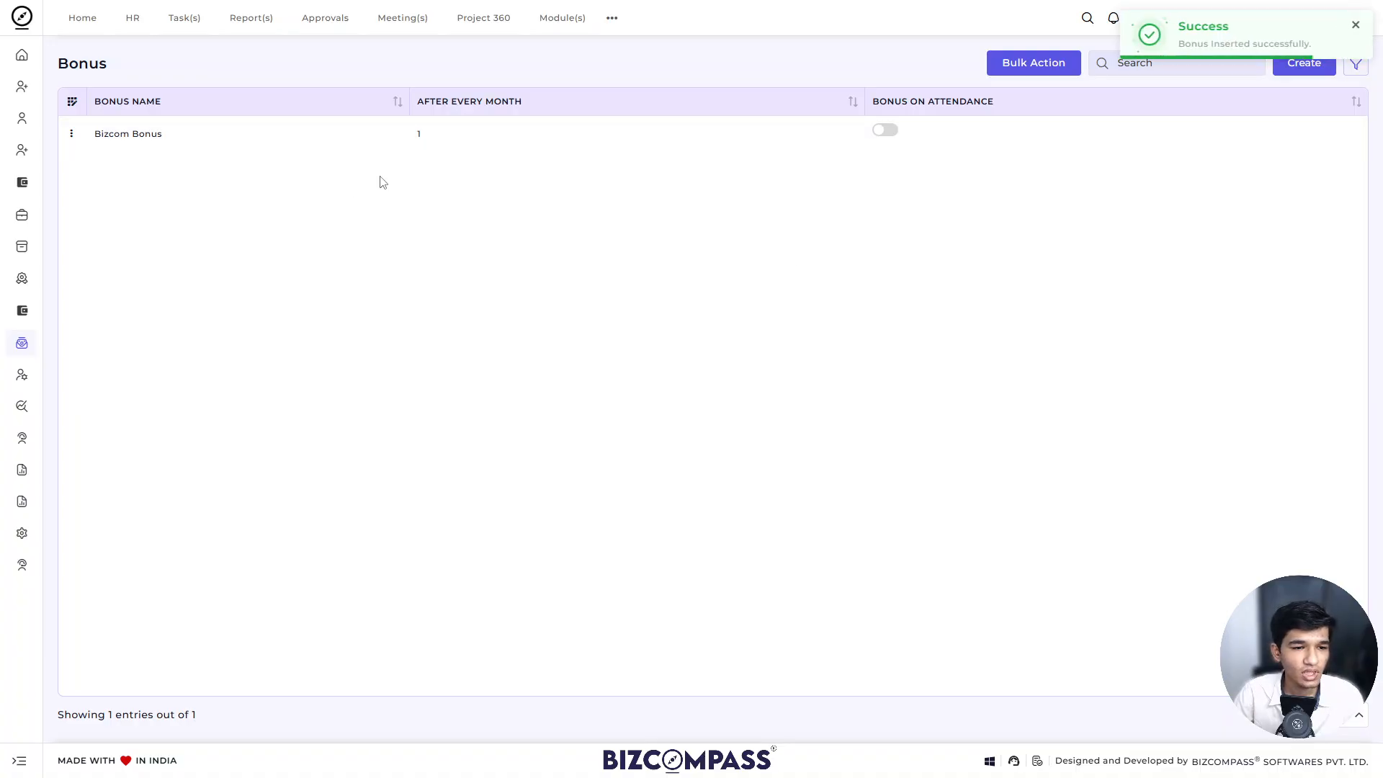